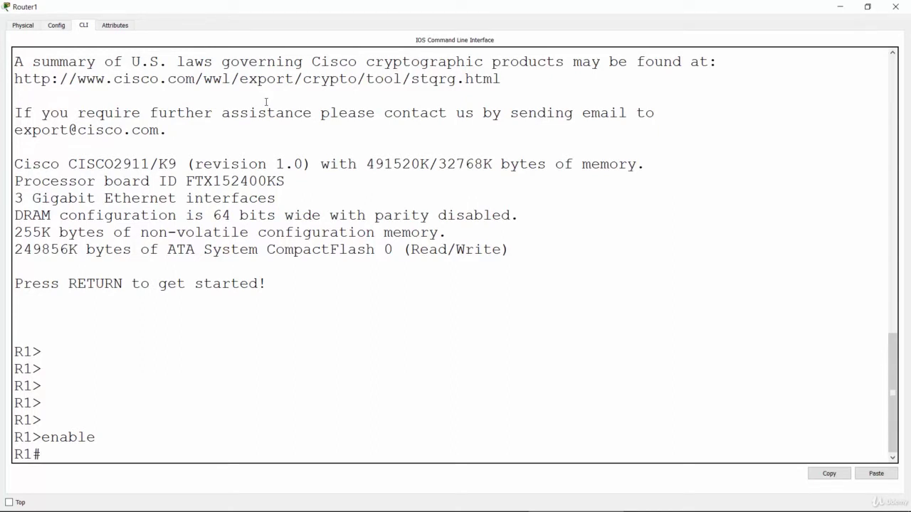
Step: Enter global configuration mode on R1 from the privileged prompt
{"action": "key", "text": "Return"}
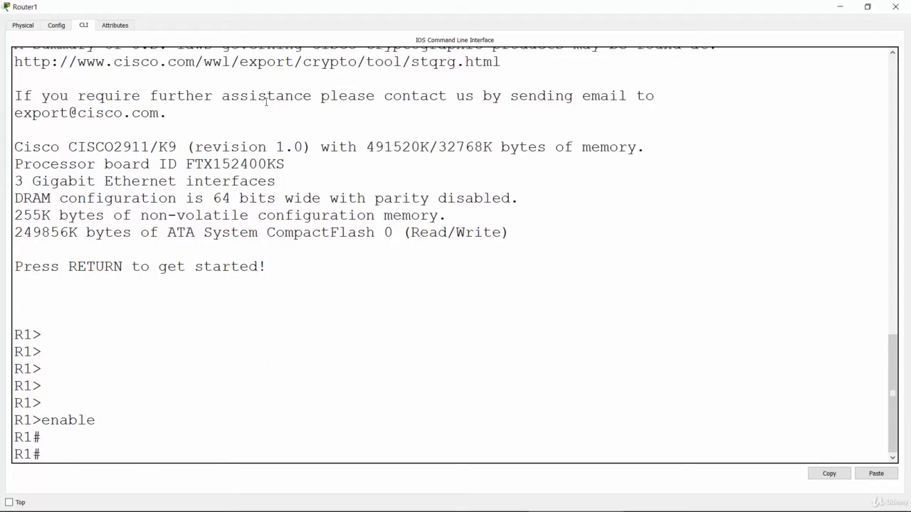
{"action": "type", "text": "conf t"}
{"action": "key", "text": "Return"}
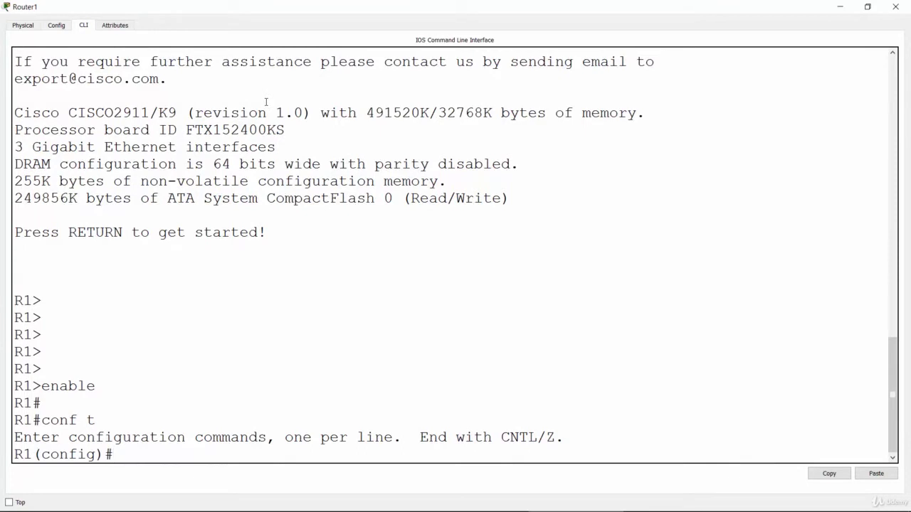
{"action": "key", "text": "Return"}
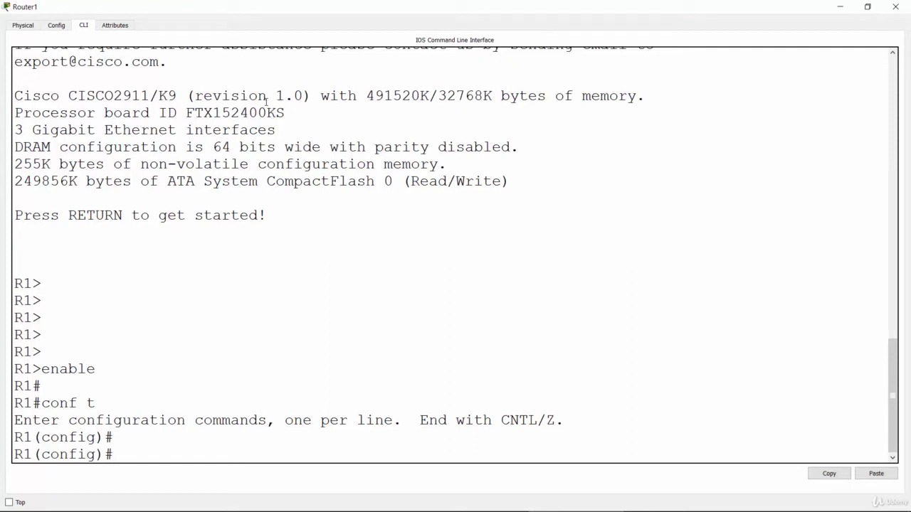
Step: Enable IPv6 unicast routing on R1 with the ipv6 unicast-routing command
{"action": "type", "text": "ip"}
{"action": "key", "text": "Tab"}
{"action": "type", "text": "v"}
{"action": "key", "text": "Tab"}
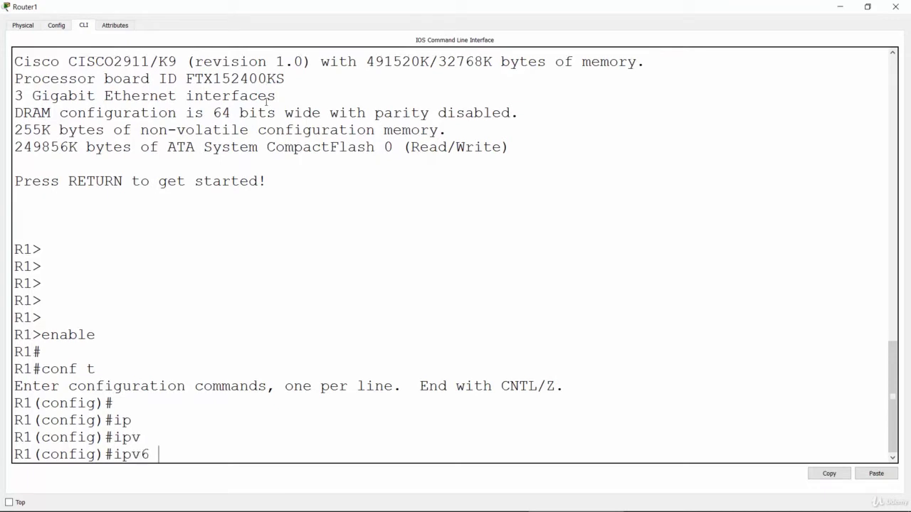
{"action": "type", "text": "unic"}
{"action": "key", "text": "Tab"}
{"action": "key", "text": "Tab"}
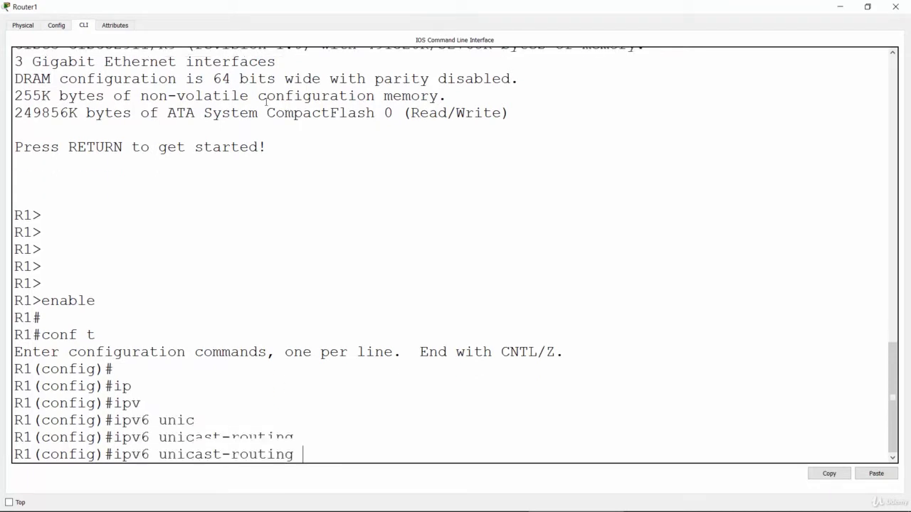
{"action": "key", "text": "Return"}
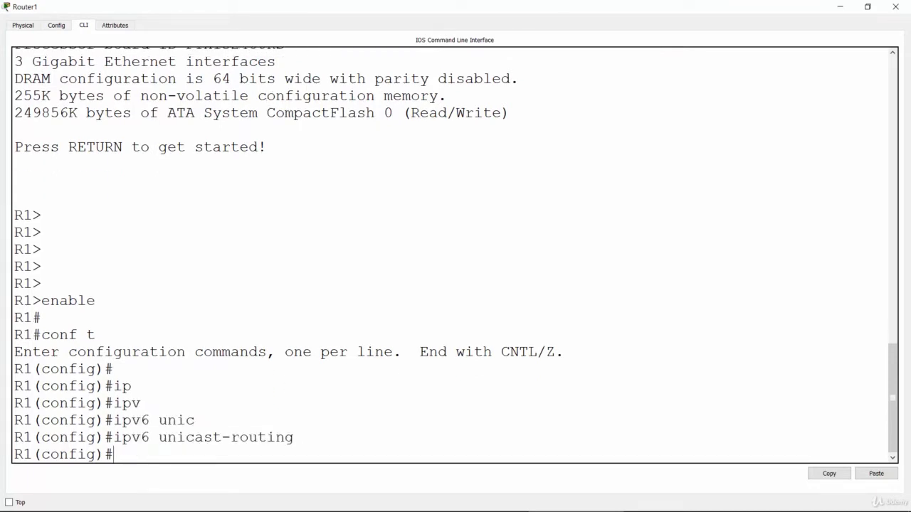
Step: Open the command line of router R2 in the topology and enter global configuration mode
{"action": "left_click", "coordinate": [838, 6]}
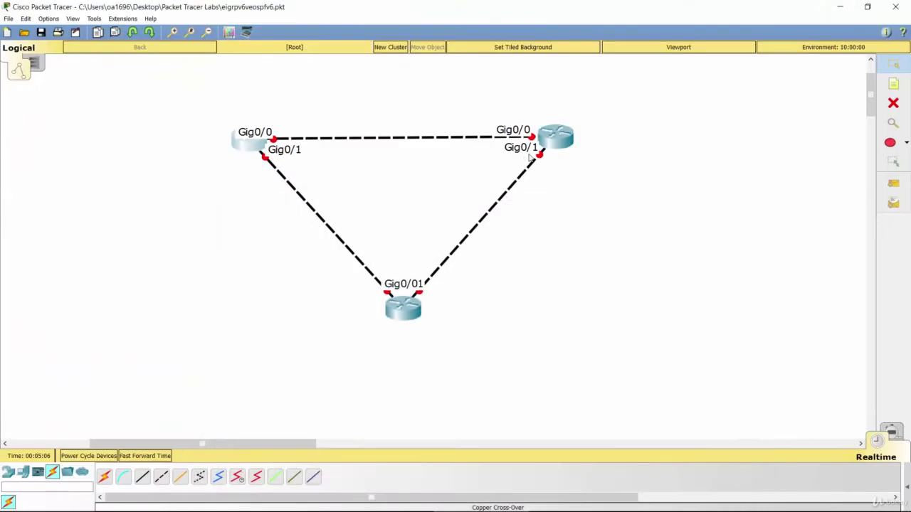
{"action": "left_click", "coordinate": [556, 137]}
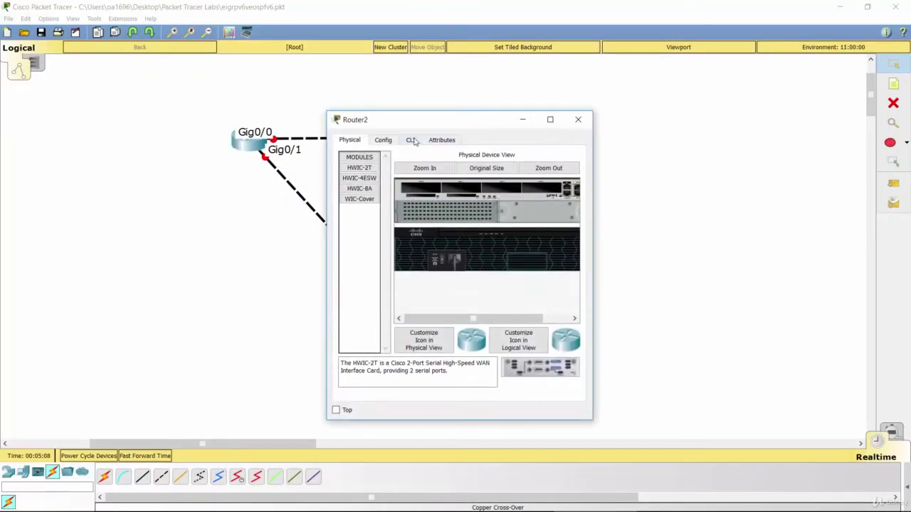
{"action": "left_click", "coordinate": [411, 140]}
{"action": "key", "text": "Return"}
{"action": "key", "text": "Return"}
{"action": "key", "text": "Return"}
{"action": "type", "text": "e"}
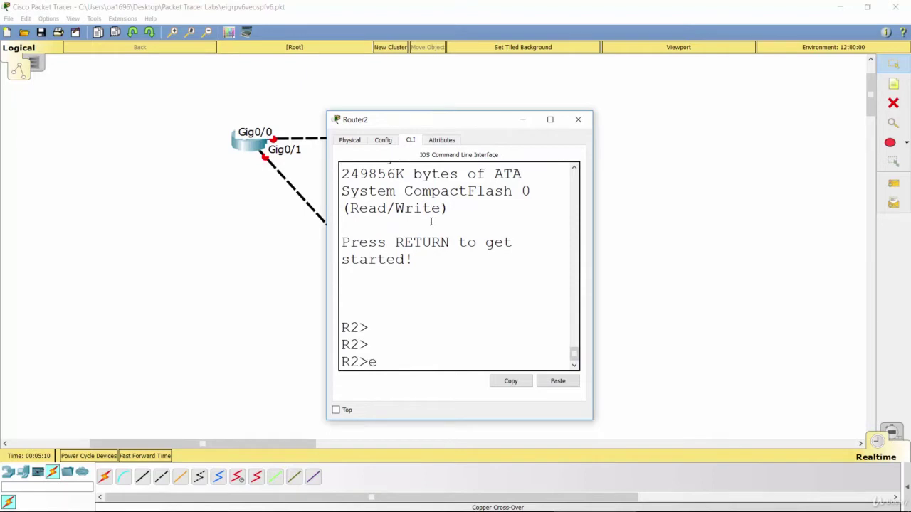
{"action": "type", "text": "na"}
{"action": "key", "text": "Return"}
{"action": "type", "text": "conf t"}
{"action": "key", "text": "Return"}
Step: Enable IPv6 unicast routing on R2 with ipv6 unicast-routing, and close its window
{"action": "type", "text": "ig)#i"}
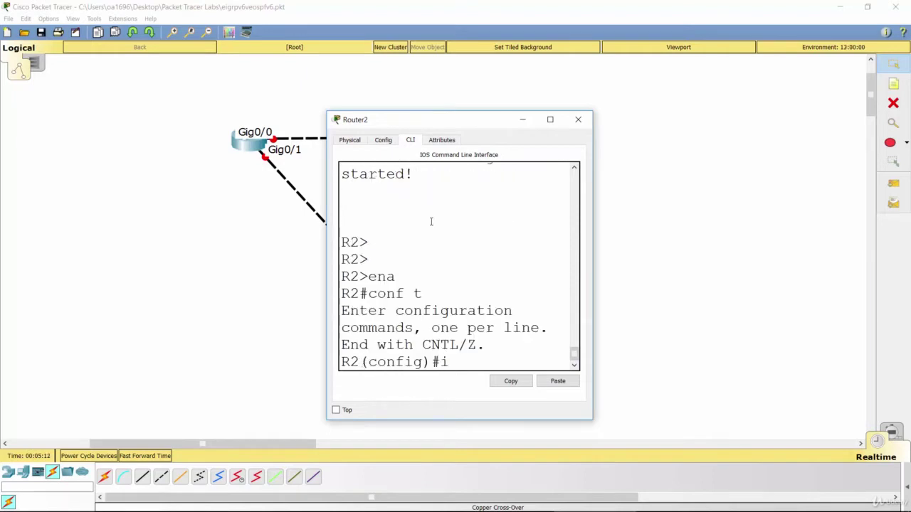
{"action": "type", "text": "pv"}
{"action": "key", "text": "Tab"}
{"action": "type", "text": "uni"}
{"action": "key", "text": "Tab"}
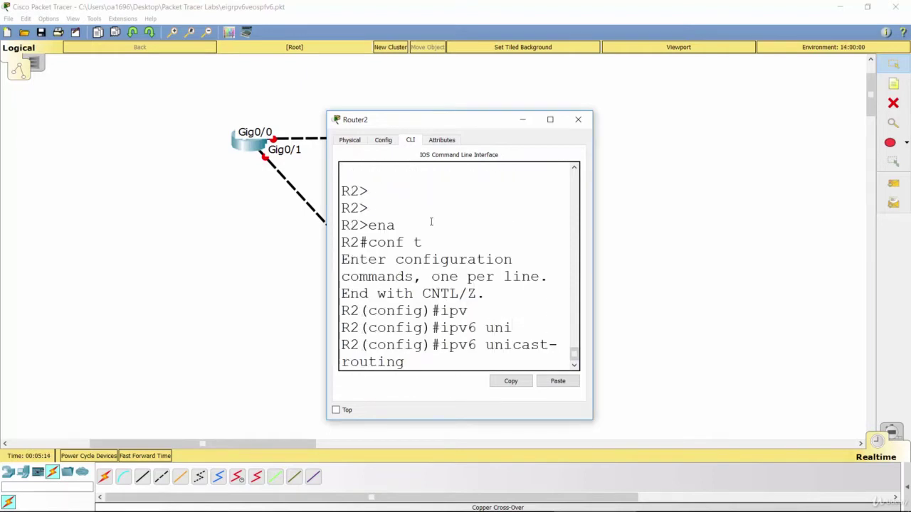
{"action": "key", "text": "Return"}
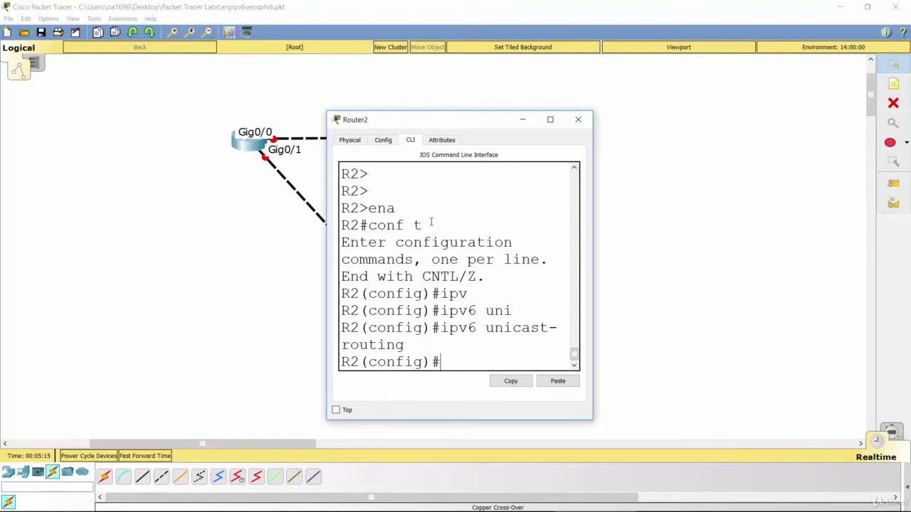
{"action": "left_click", "coordinate": [577, 120]}
Step: Open the command line of router R3 in the topology and enter global configuration mode
{"action": "left_click", "coordinate": [249, 140]}
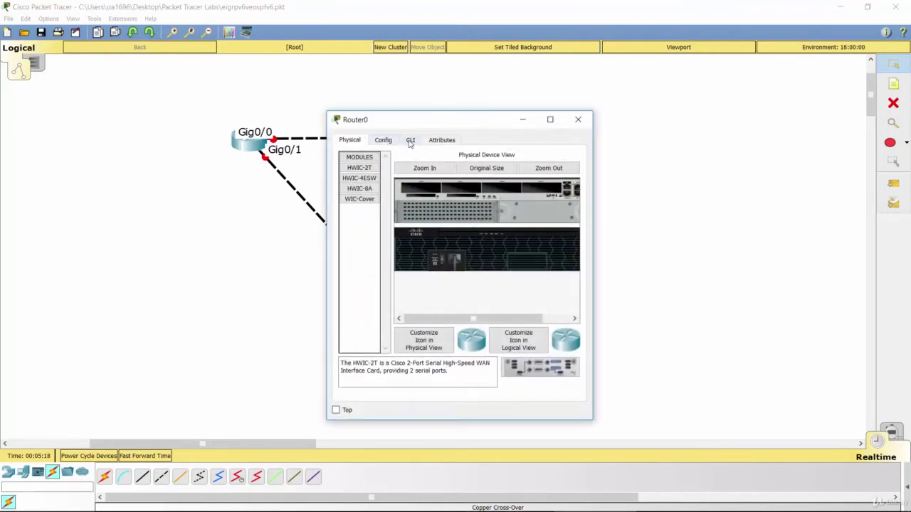
{"action": "left_click", "coordinate": [411, 141]}
{"action": "key", "text": "Return"}
{"action": "key", "text": "Return"}
{"action": "key", "text": "Return"}
{"action": "type", "text": "en"}
{"action": "key", "text": "Return"}
{"action": "type", "text": "con"}
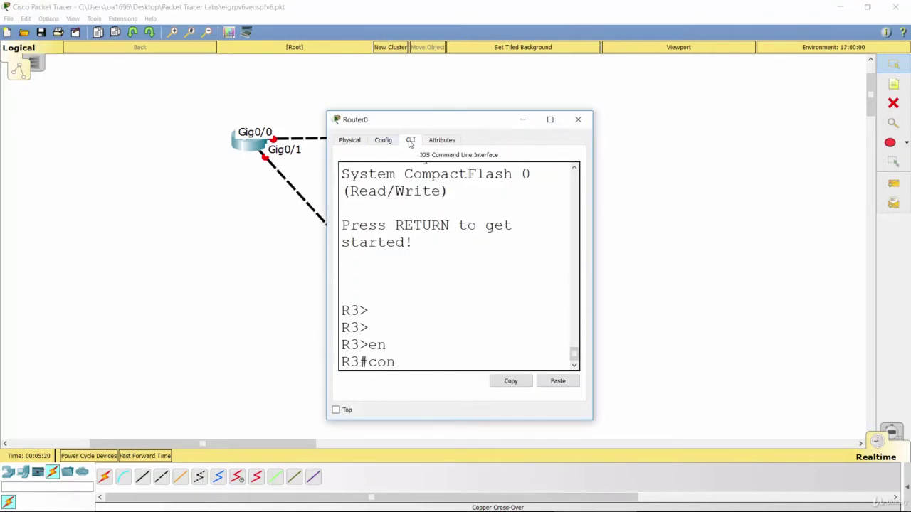
{"action": "type", "text": "f t"}
{"action": "key", "text": "Return"}
Step: Enable IPv6 unicast routing on R3 with ipv6 unicast-routing, and close its window
{"action": "type", "text": "ipv"}
{"action": "key", "text": "Tab"}
{"action": "type", "text": "u"}
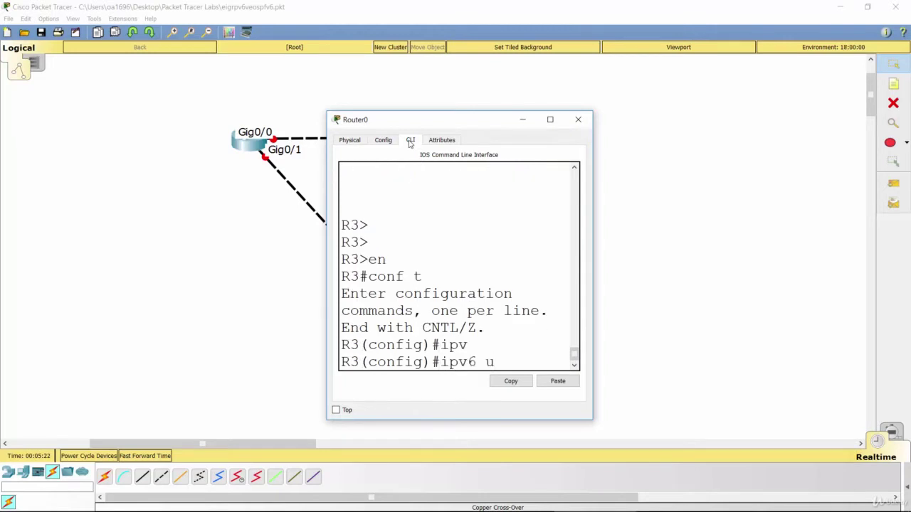
{"action": "type", "text": "nic"}
{"action": "key", "text": "Tab"}
{"action": "key", "text": "Return"}
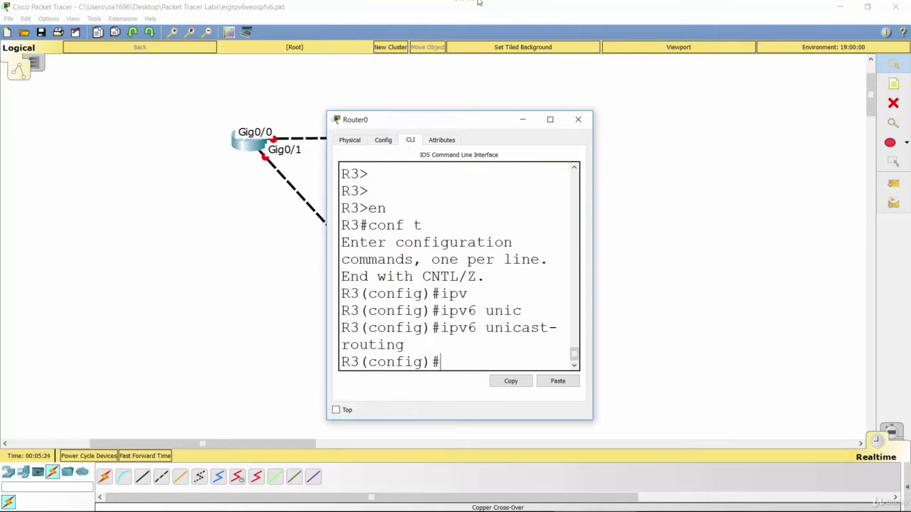
{"action": "left_click", "coordinate": [577, 119]}
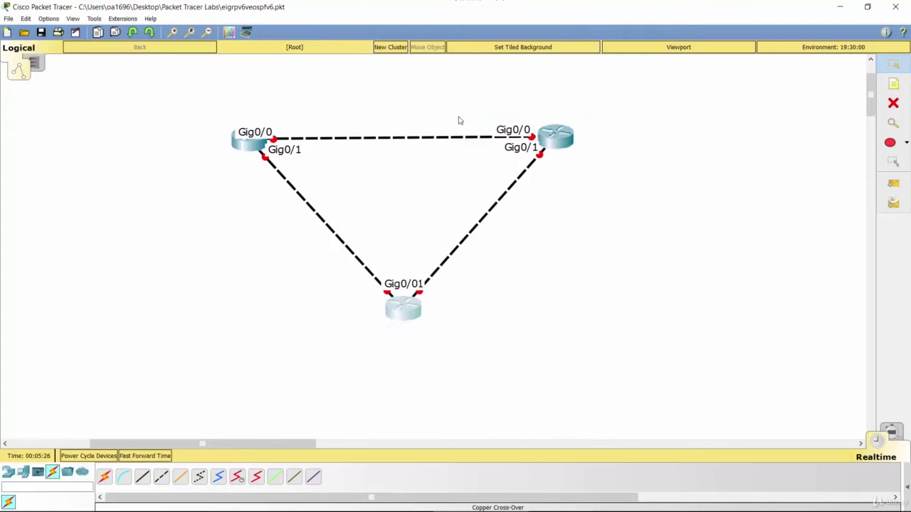
Step: Reopen R1's command line in a maximized window and enter interface configuration for gig 0/0
{"action": "left_click", "coordinate": [250, 141]}
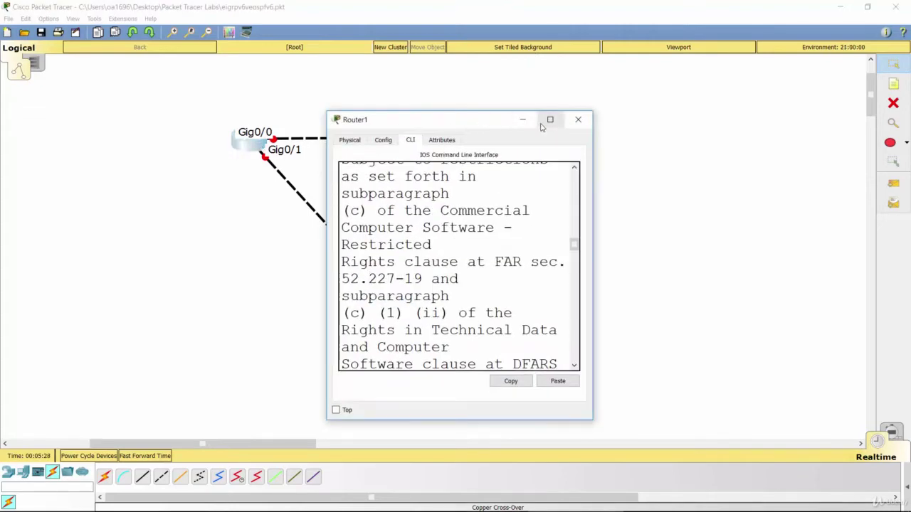
{"action": "left_click", "coordinate": [549, 119]}
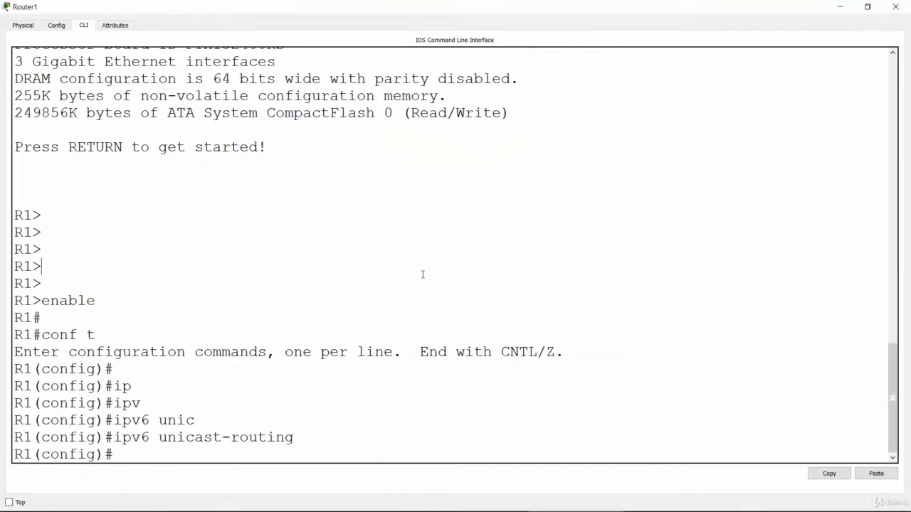
{"action": "key", "text": "Return"}
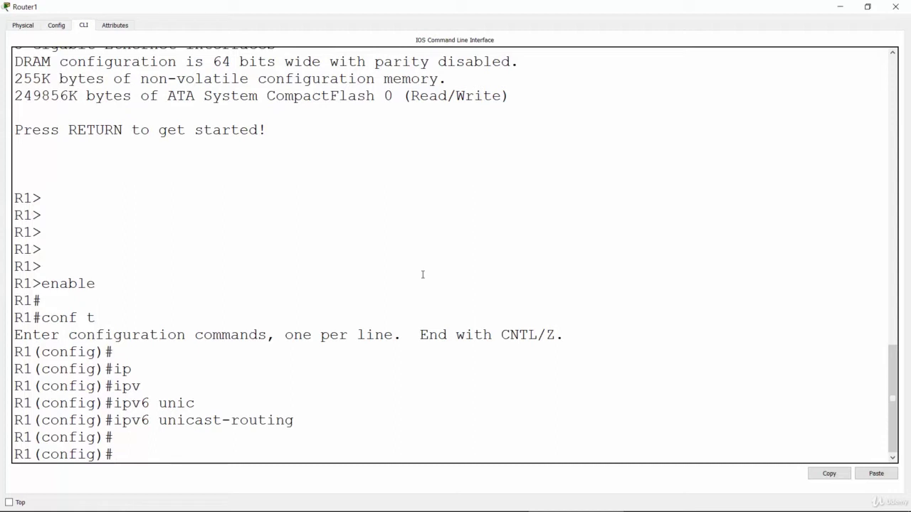
{"action": "type", "text": "int gig 0/0"}
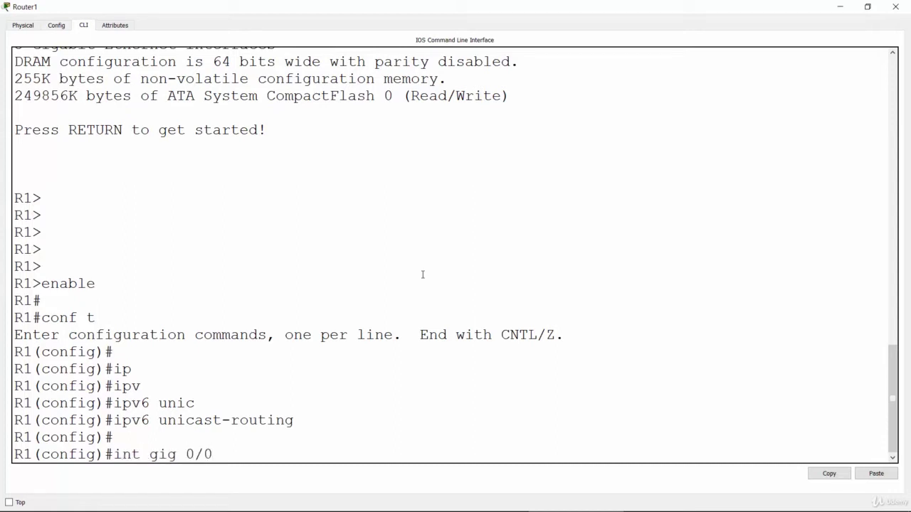
{"action": "key", "text": "Return"}
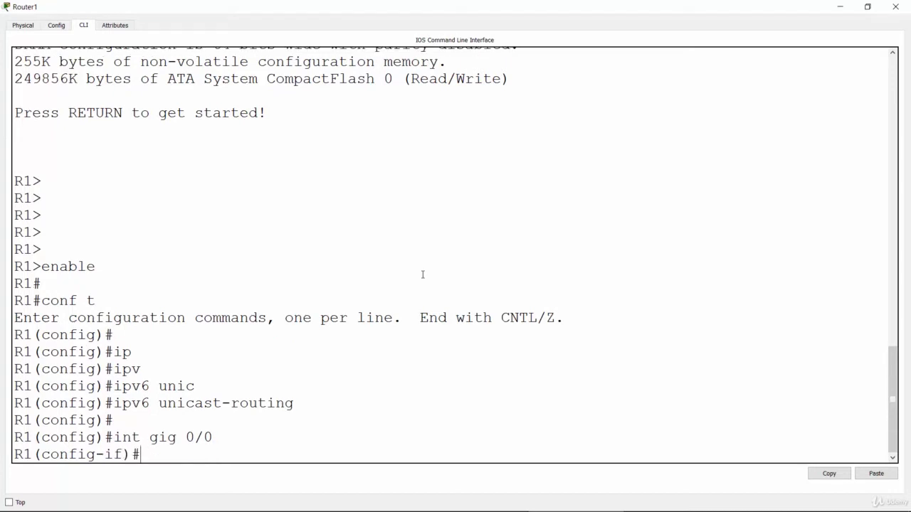
Step: Switch to the PowerPoint slide show to check R1's interface addresses in the lab diagram, and return to the Router1 console
{"action": "key", "text": "alt+Tab"}
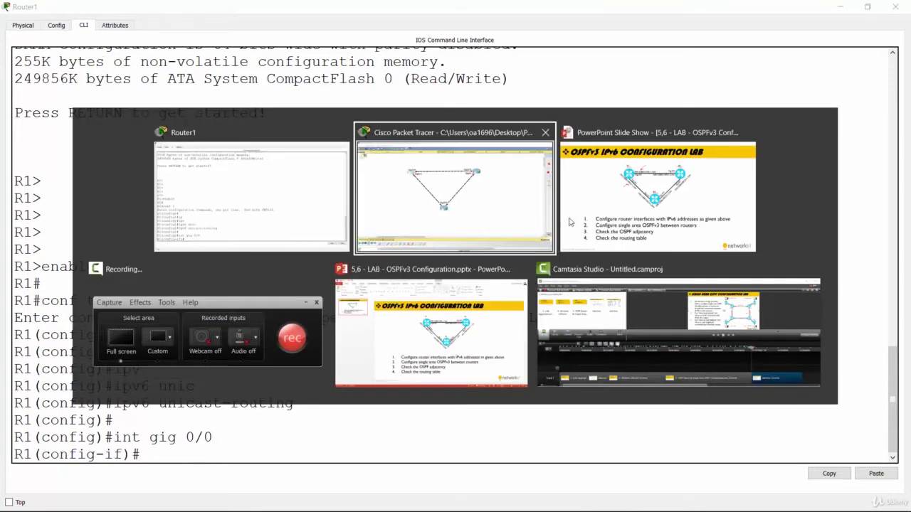
{"action": "key", "text": "alt+Tab"}
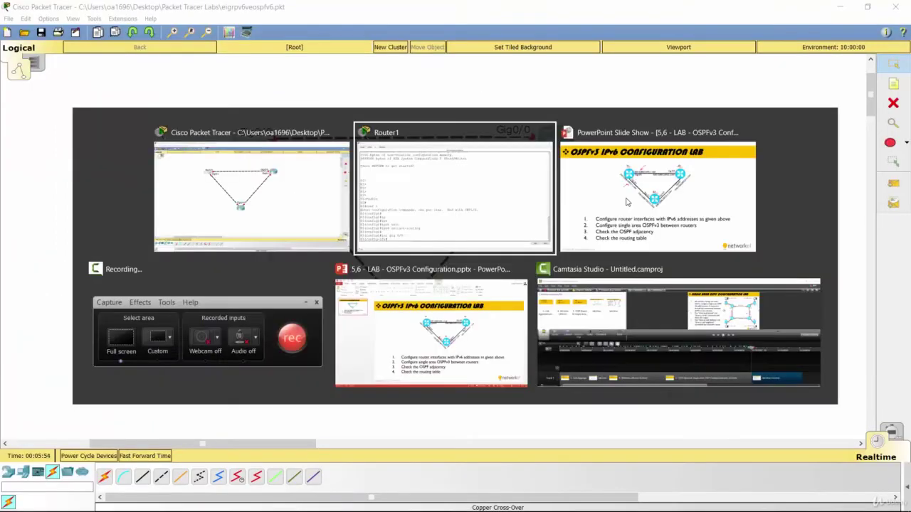
{"action": "left_click", "coordinate": [627, 202]}
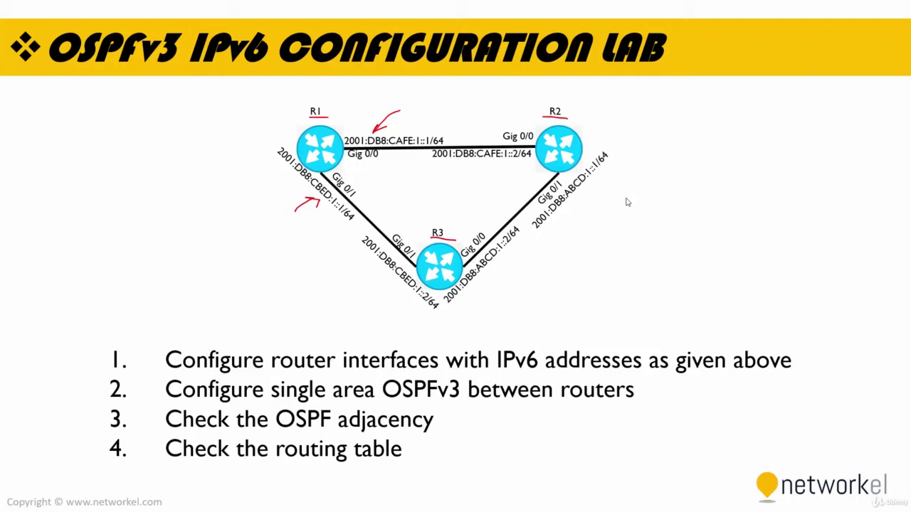
{"action": "key", "text": "alt+Tab"}
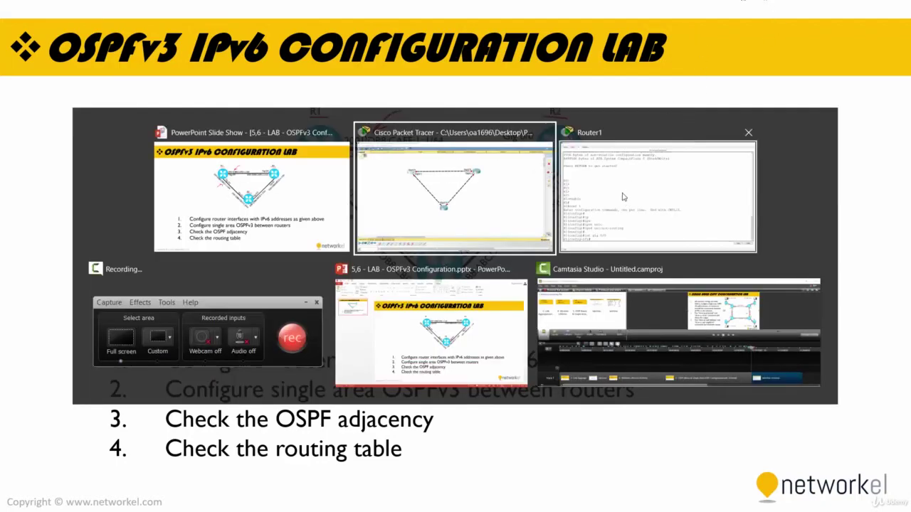
{"action": "left_click", "coordinate": [623, 193]}
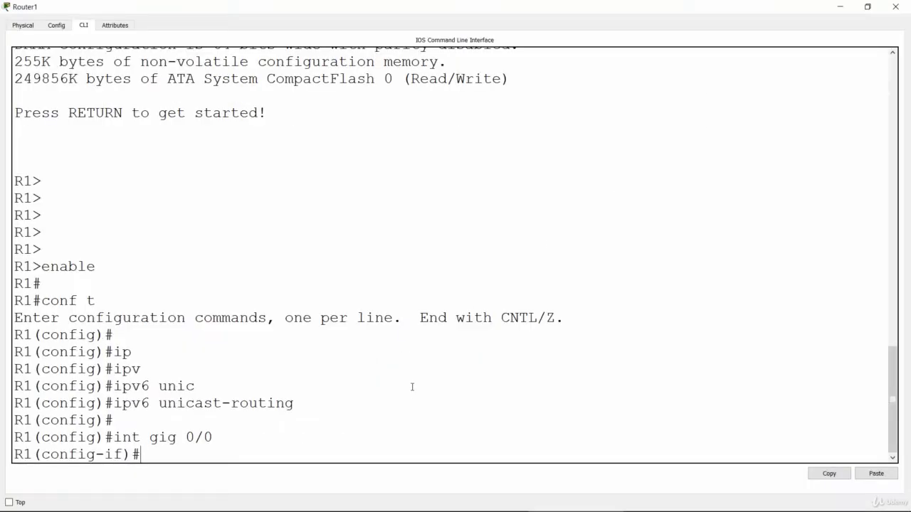
Step: Assign the IPv6 address 2001:DB8:CAFE:1::1/64 to R1's gig 0/0 interface
{"action": "key", "text": "Return"}
{"action": "type", "text": "ipv"}
{"action": "key", "text": "Tab"}
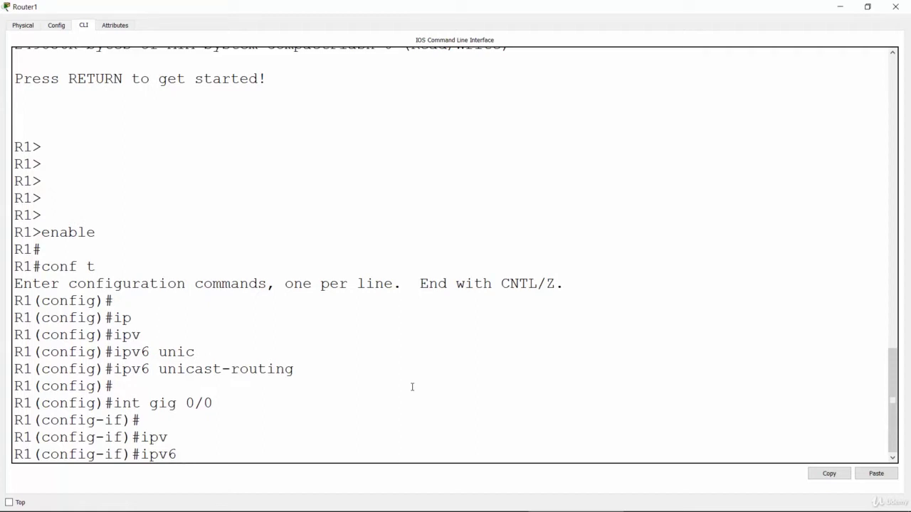
{"action": "type", "text": "add"}
{"action": "key", "text": "Tab"}
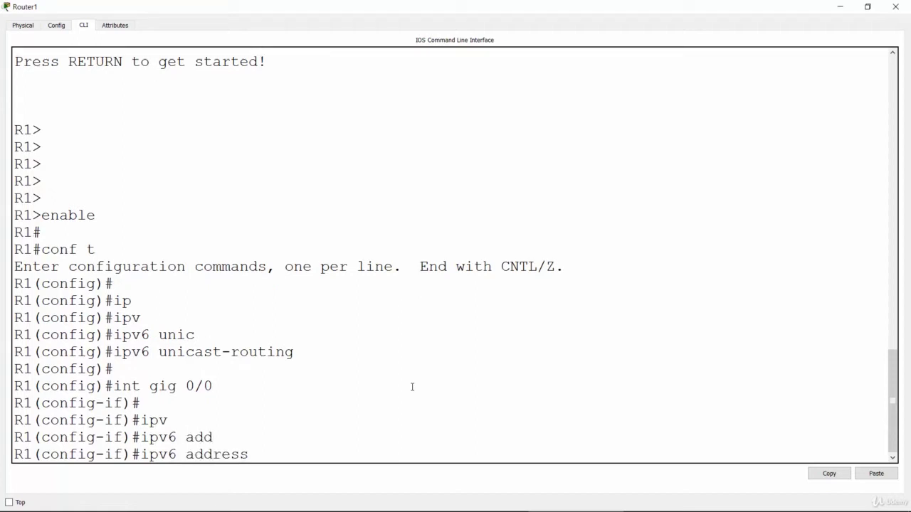
{"action": "type", "text": "2001:DB8"}
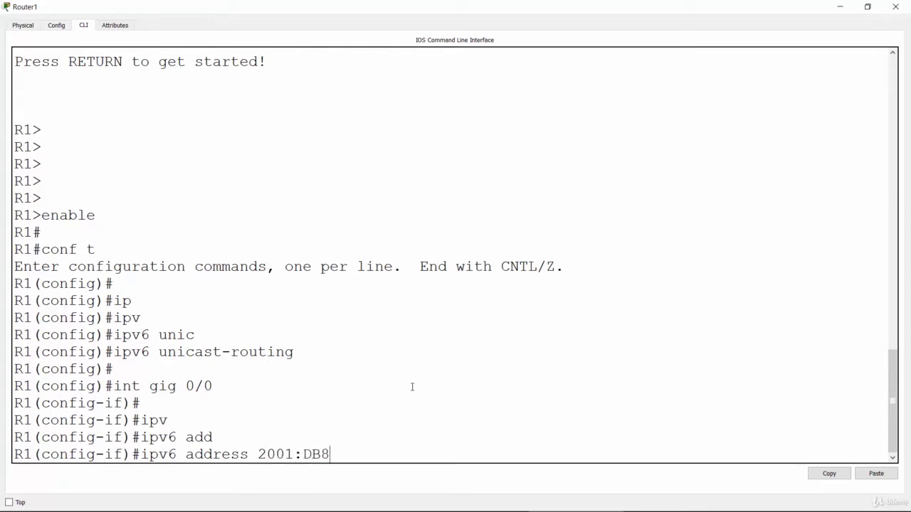
{"action": "type", "text": ":CAFE:1::1"}
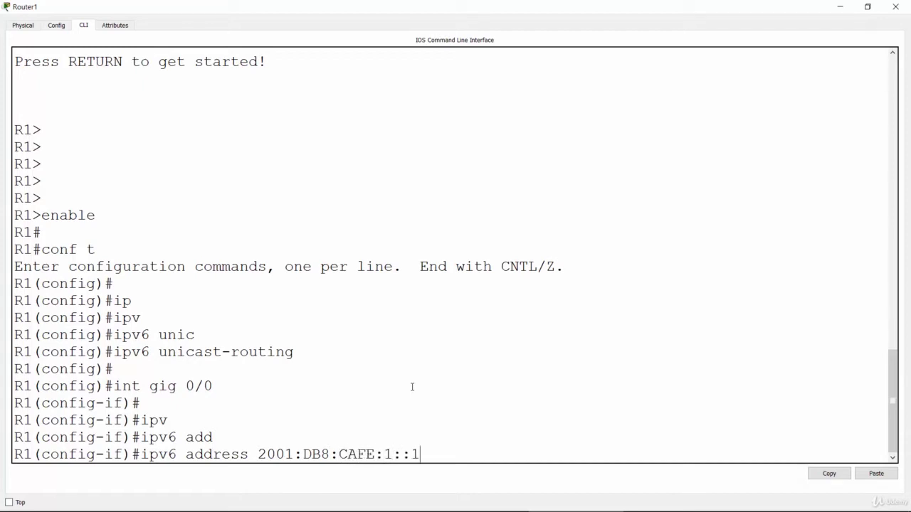
{"action": "type", "text": "/64"}
{"action": "key", "text": "Return"}
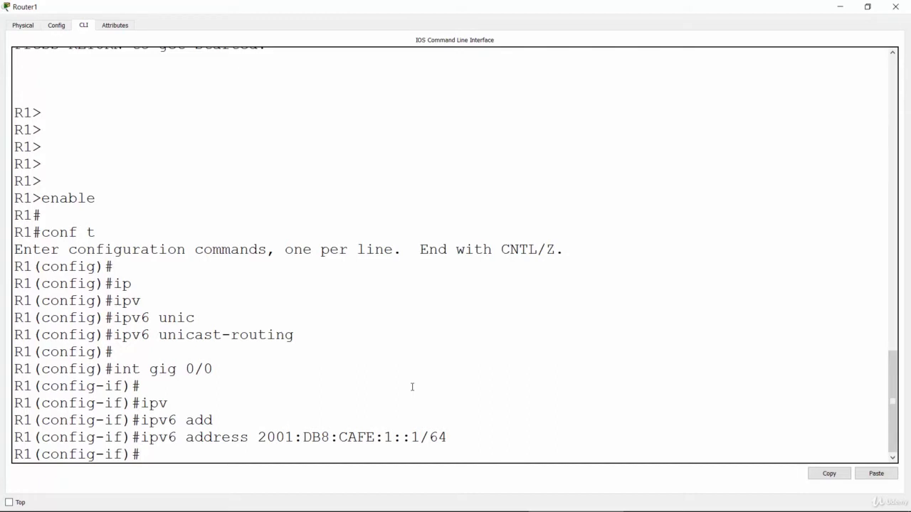
Step: Enter R1's gig 0/1 interface and assign it the IPv6 address 2001:DB8:CBED:1::1/64, reusing the previous address command
{"action": "type", "text": "int gig 0/1"}
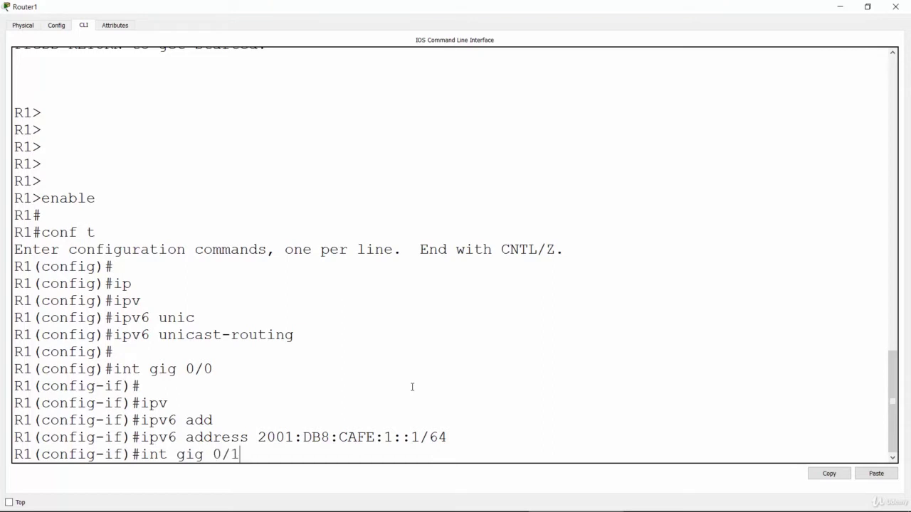
{"action": "key", "text": "Return"}
{"action": "key", "text": "Up"}
{"action": "key", "text": "Up"}
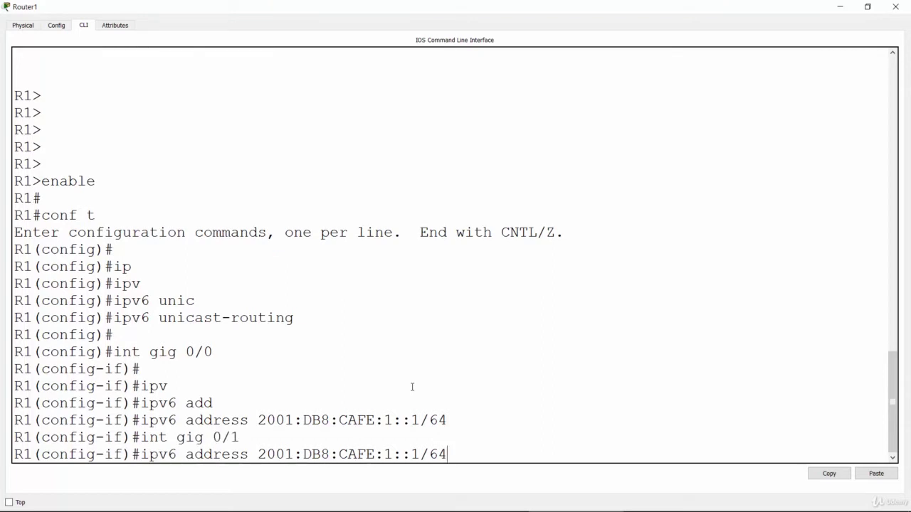
{"action": "key", "text": "Left"}
{"action": "key", "text": "Left"}
{"action": "key", "text": "Left"}
{"action": "key", "text": "Left"}
{"action": "key", "text": "Left"}
{"action": "key", "text": "Left"}
{"action": "key", "text": "Left"}
{"action": "key", "text": "Left"}
{"action": "key", "text": "Left"}
{"action": "key", "text": "Left"}
{"action": "key", "text": "Left"}
{"action": "key", "text": "Left"}
{"action": "key", "text": "Right"}
{"action": "key", "text": "Right"}
{"action": "key", "text": "Right"}
{"action": "key", "text": "Right"}
{"action": "key", "text": "BackSpace"}
{"action": "key", "text": "BackSpace"}
{"action": "key", "text": "BackSpace"}
{"action": "type", "text": "BED"}
{"action": "key", "text": "Return"}
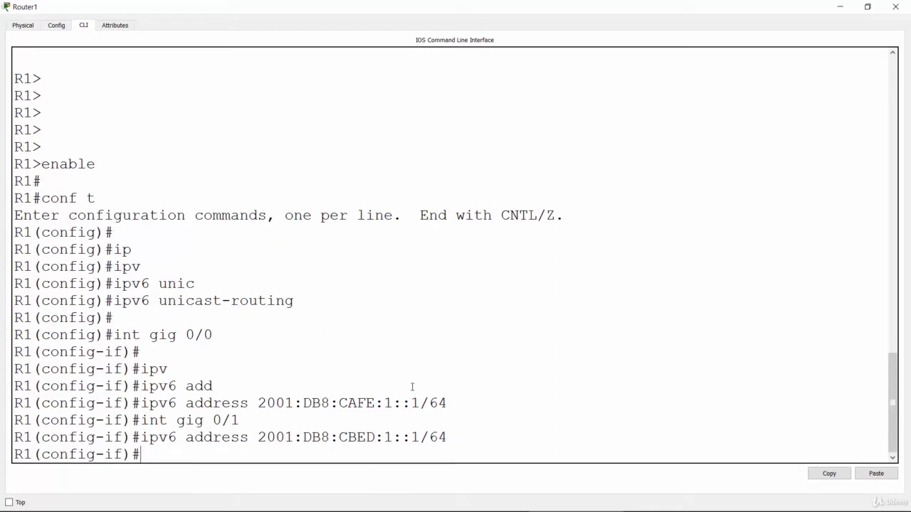
Step: Leave R1's console, check R2's interface addresses on the PowerPoint lab diagram, and open R2's command line maximized in Packet Tracer
{"action": "left_click", "coordinate": [841, 7]}
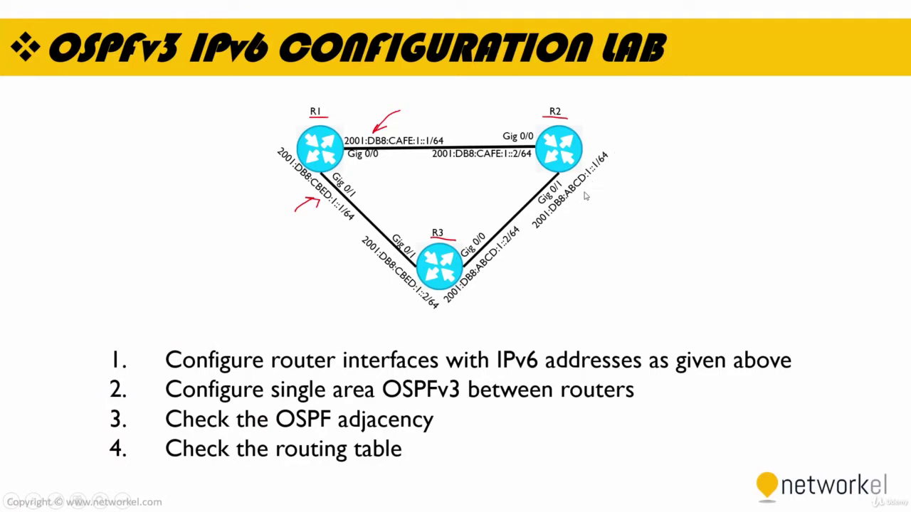
{"action": "key", "text": "alt+Tab"}
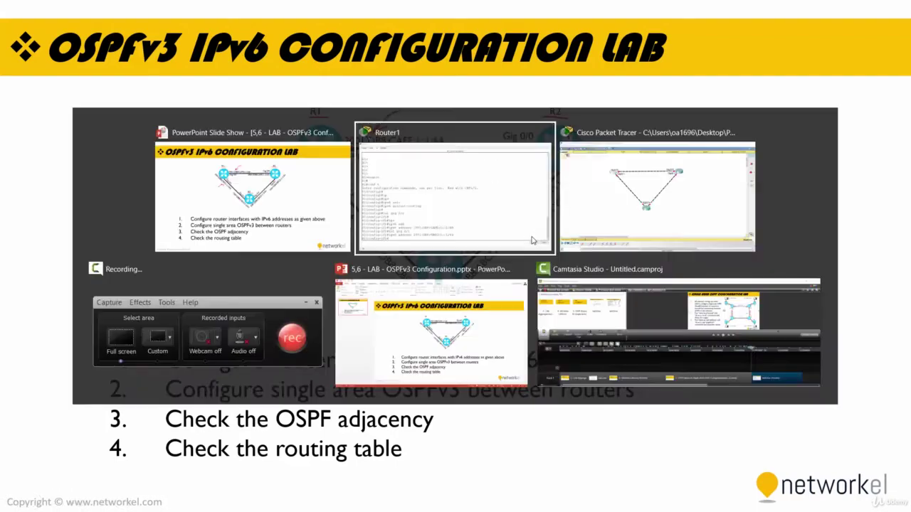
{"action": "left_click", "coordinate": [600, 200]}
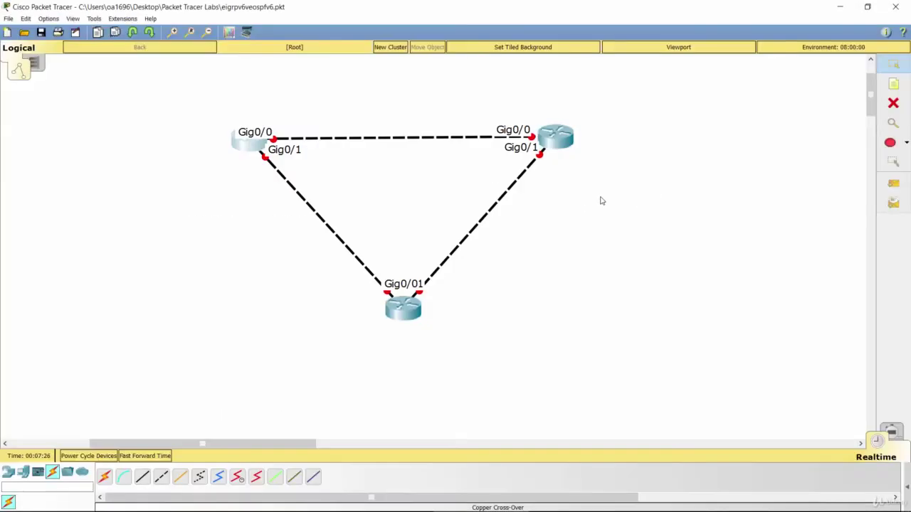
{"action": "left_click", "coordinate": [557, 137]}
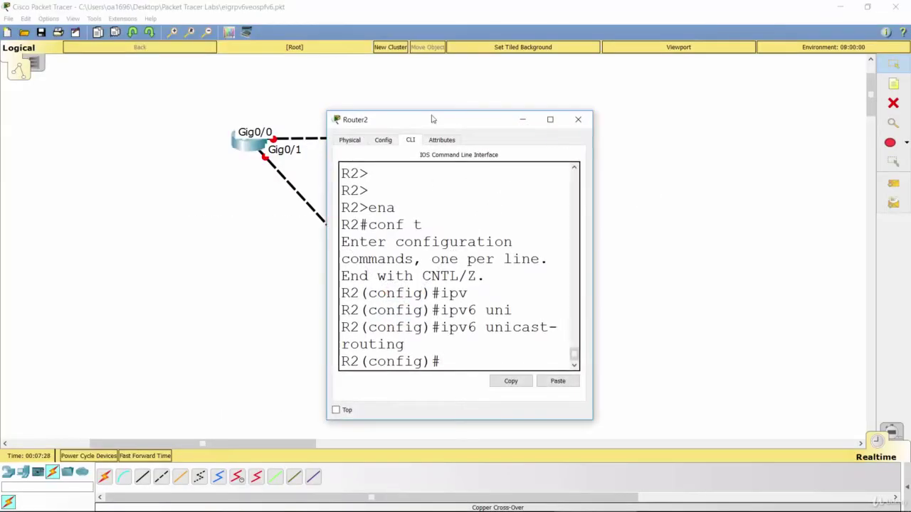
{"action": "double_click", "coordinate": [435, 120]}
{"action": "key", "text": "Return"}
{"action": "key", "text": "Return"}
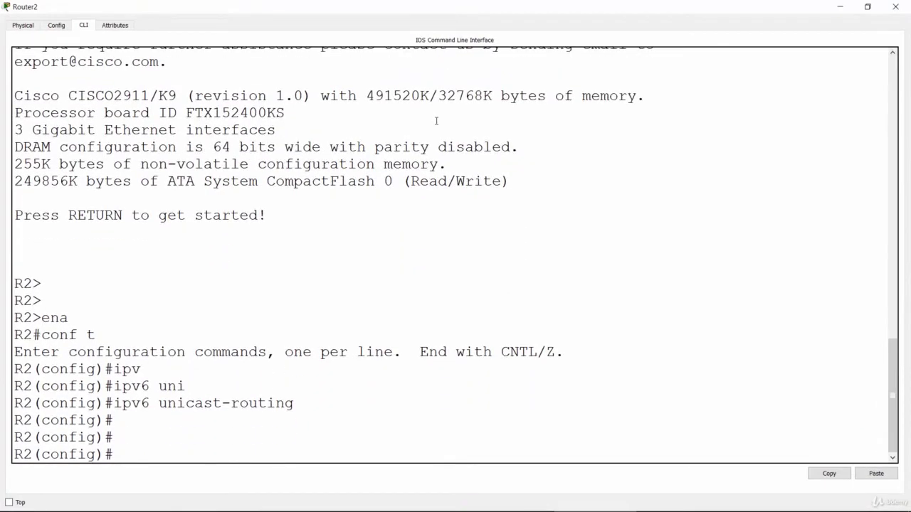
Step: Enter R2's gig 0/0 interface configuration and assign it the IPv6 address 2001:DB8:CAFE:1::2/64
{"action": "type", "text": "int gig 0/0"}
{"action": "key", "text": "Return"}
{"action": "type", "text": "ipv"}
{"action": "key", "text": "Tab"}
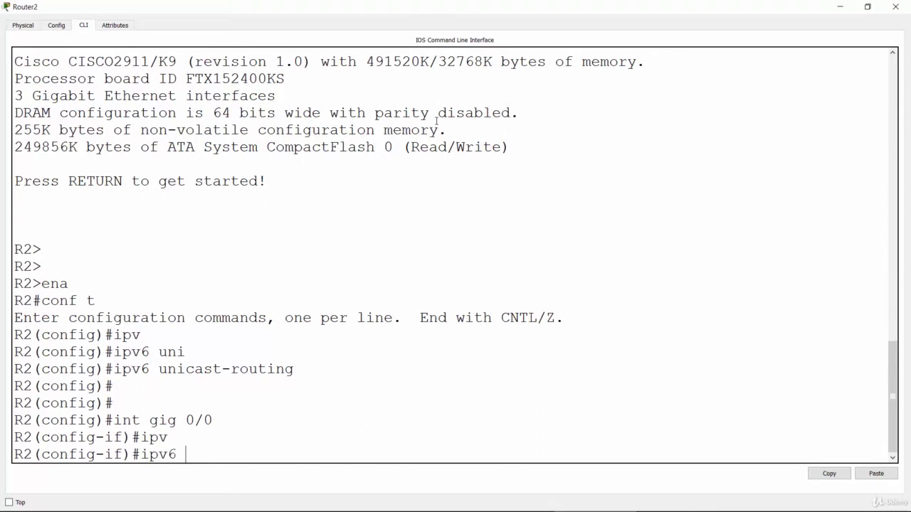
{"action": "type", "text": "add"}
{"action": "key", "text": "Tab"}
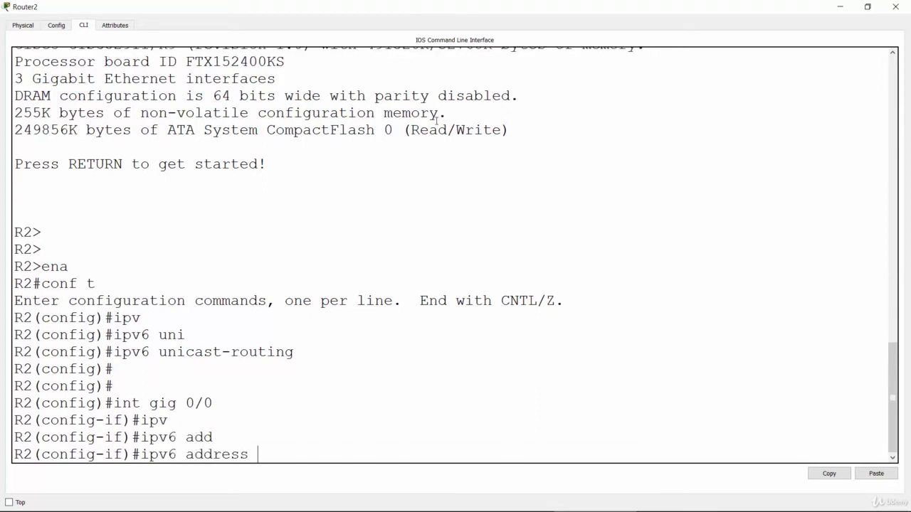
{"action": "type", "text": "2001:DB8"}
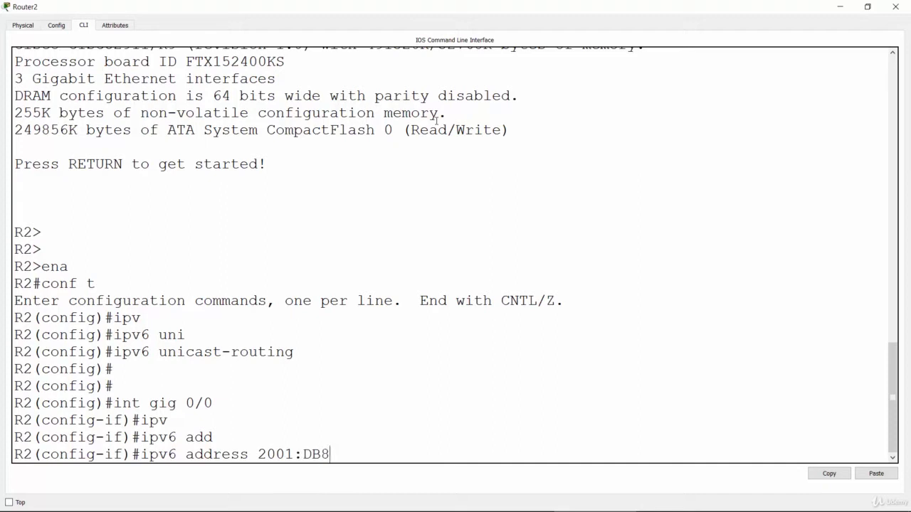
{"action": "type", "text": "CAFE:1::2/64"}
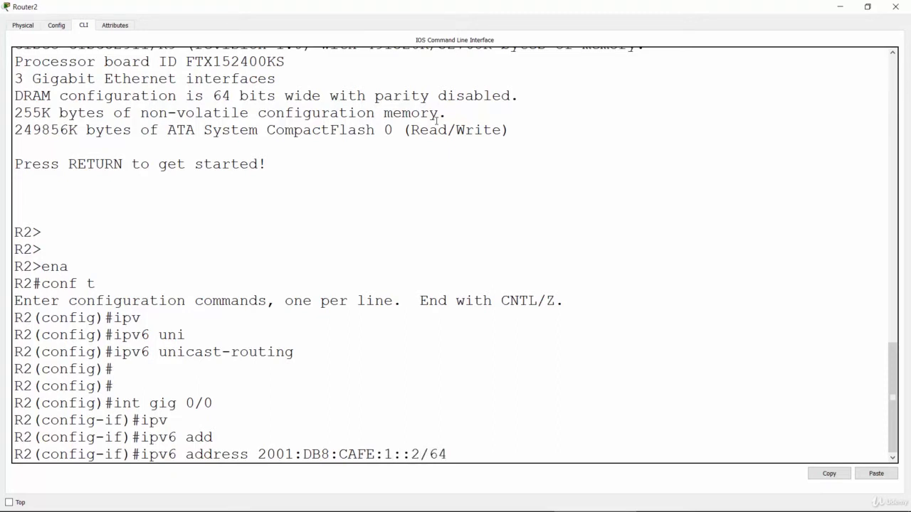
{"action": "key", "text": "Return"}
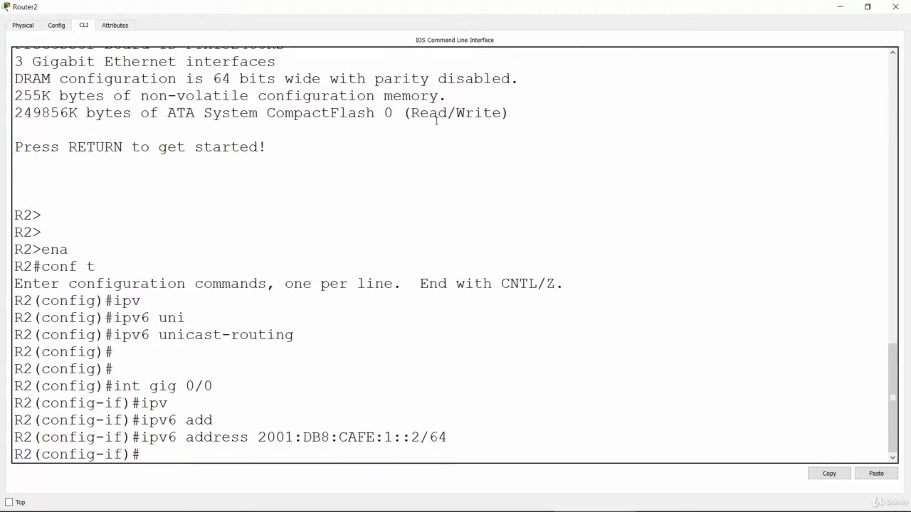
Step: Enter R2's gig 0/1 interface and assign it the IPv6 address 2001:DB8:ABCD:1::1/64, reusing the previous address command
{"action": "type", "text": "int gig 0/1"}
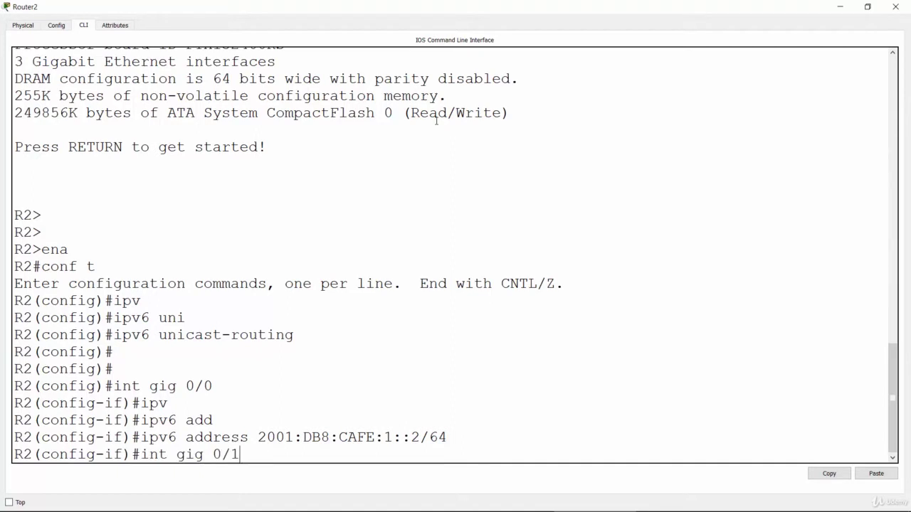
{"action": "key", "text": "Return"}
{"action": "key", "text": "Up"}
{"action": "key", "text": "Up"}
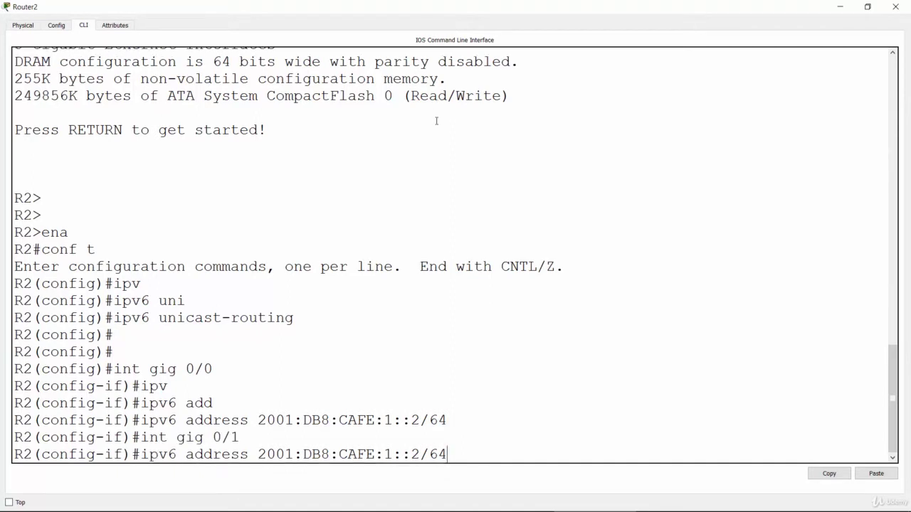
{"action": "key", "text": "Left"}
{"action": "key", "text": "Left"}
{"action": "key", "text": "Left"}
{"action": "key", "text": "Left"}
{"action": "key", "text": "Left"}
{"action": "key", "text": "Left"}
{"action": "key", "text": "Left"}
{"action": "key", "text": "Left"}
{"action": "key", "text": "Right"}
{"action": "key", "text": "Right"}
{"action": "key", "text": "Right"}
{"action": "key", "text": "Right"}
{"action": "key", "text": "Right"}
{"action": "key", "text": "BackSpace"}
{"action": "type", "text": "1"}
{"action": "key", "text": "Left"}
{"action": "key", "text": "Left"}
{"action": "key", "text": "Left"}
{"action": "key", "text": "Left"}
{"action": "key", "text": "Left"}
{"action": "key", "text": "Left"}
{"action": "key", "text": "Left"}
{"action": "key", "text": "Right"}
{"action": "key", "text": "Right"}
{"action": "key", "text": "BackSpace"}
{"action": "key", "text": "BackSpace"}
{"action": "key", "text": "BackSpace"}
{"action": "key", "text": "BackSpace"}
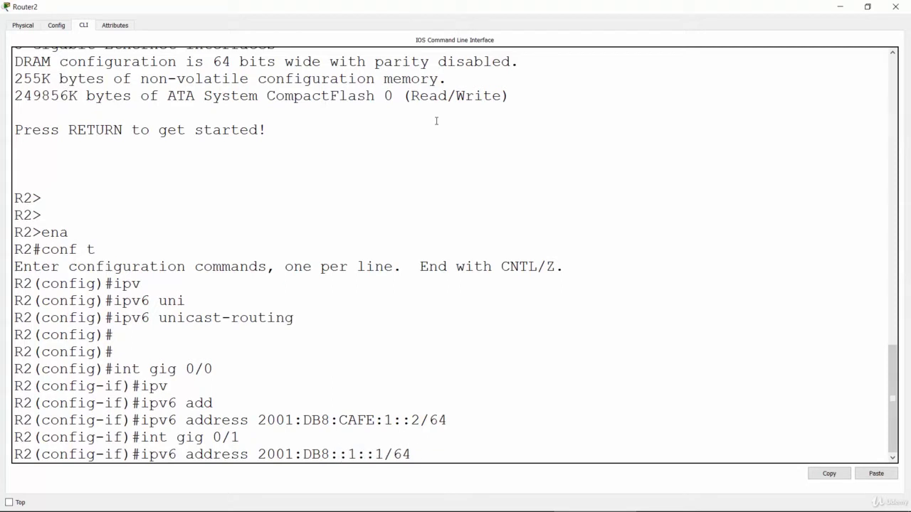
{"action": "type", "text": "ABCD"}
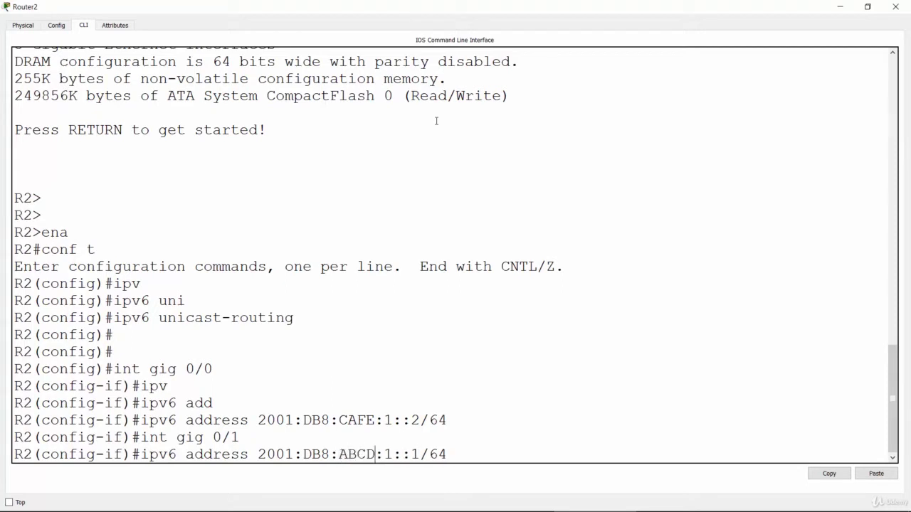
{"action": "key", "text": "Return"}
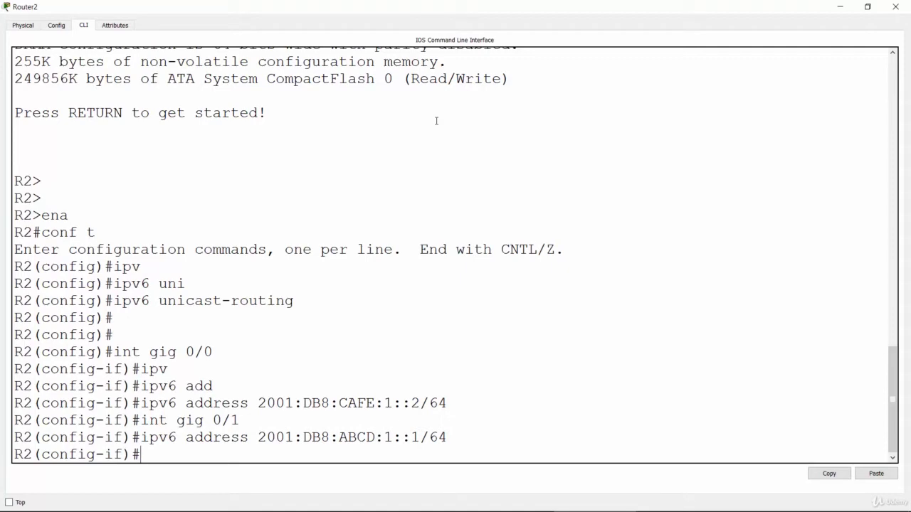
Step: Switch to the PowerPoint slide show to check R3's interface addresses, and open R3's command line maximized in Packet Tracer
{"action": "key", "text": "alt+Tab"}
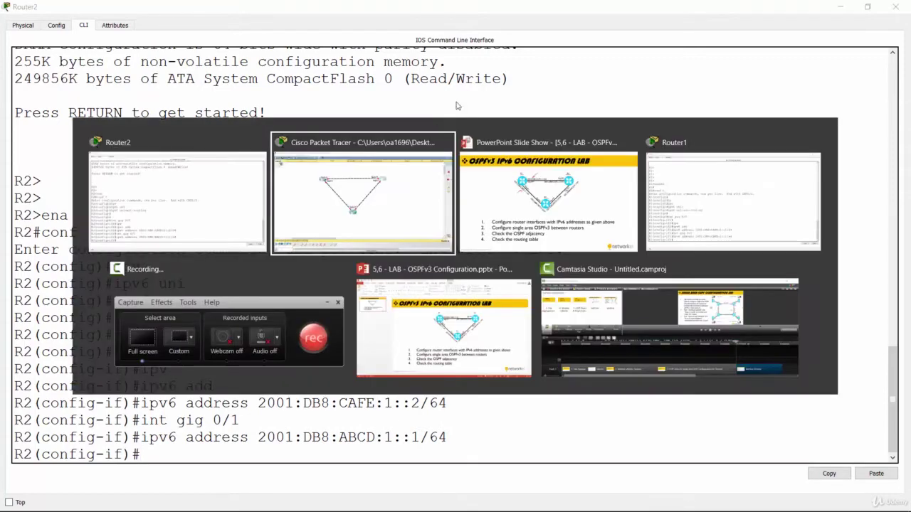
{"action": "left_click", "coordinate": [575, 247]}
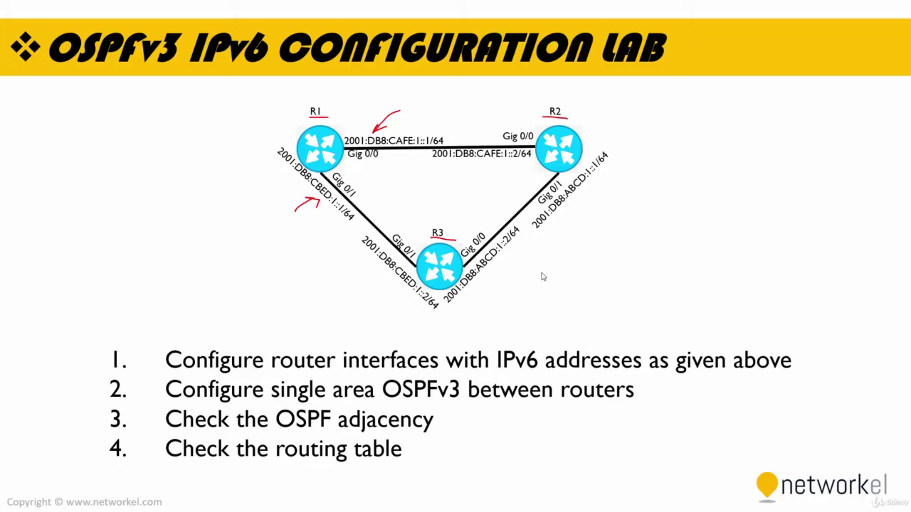
{"action": "key", "text": "alt+Tab"}
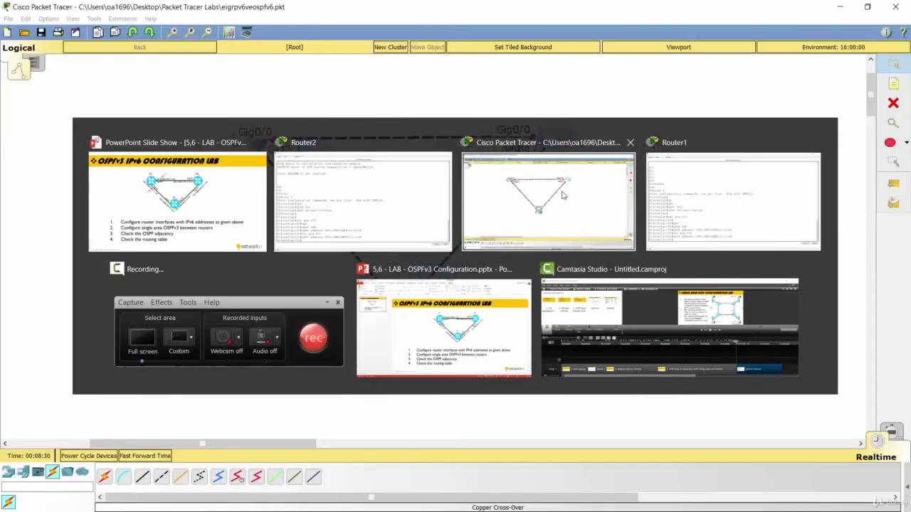
{"action": "left_click", "coordinate": [562, 195]}
{"action": "left_click", "coordinate": [406, 307]}
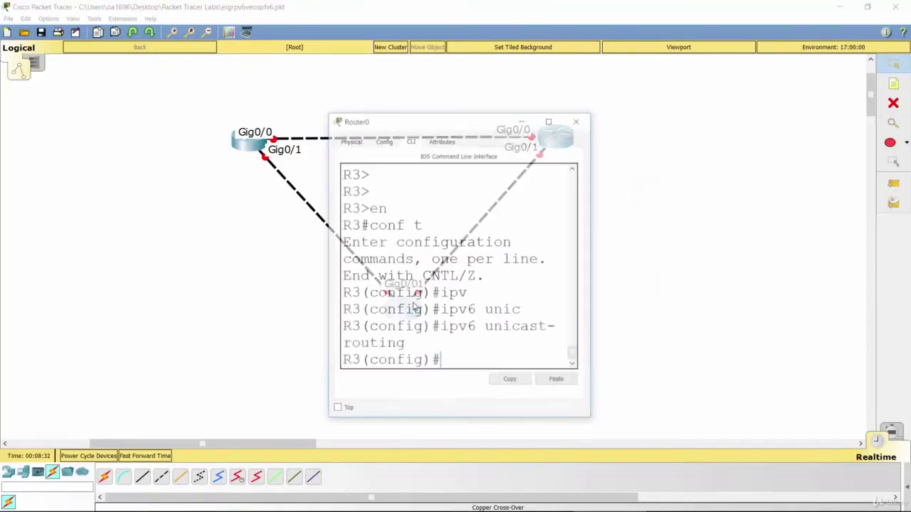
{"action": "double_click", "coordinate": [453, 122]}
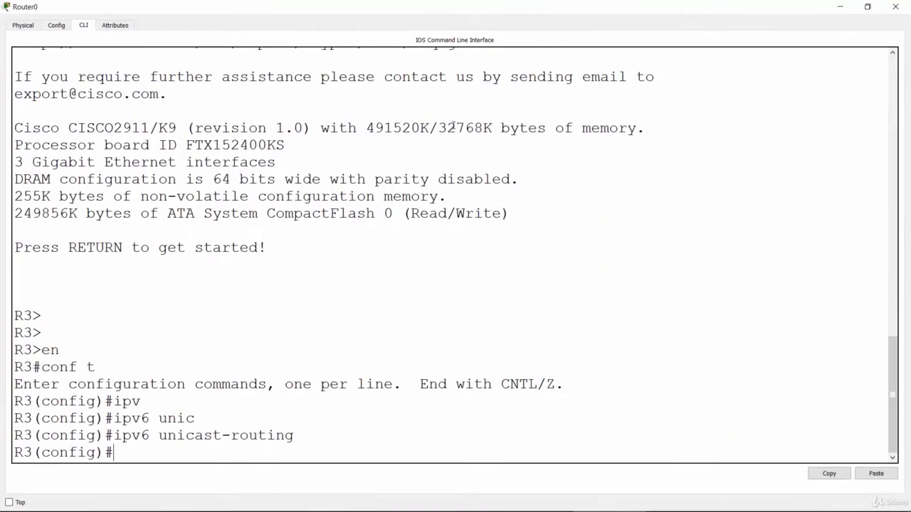
{"action": "key", "text": "Return"}
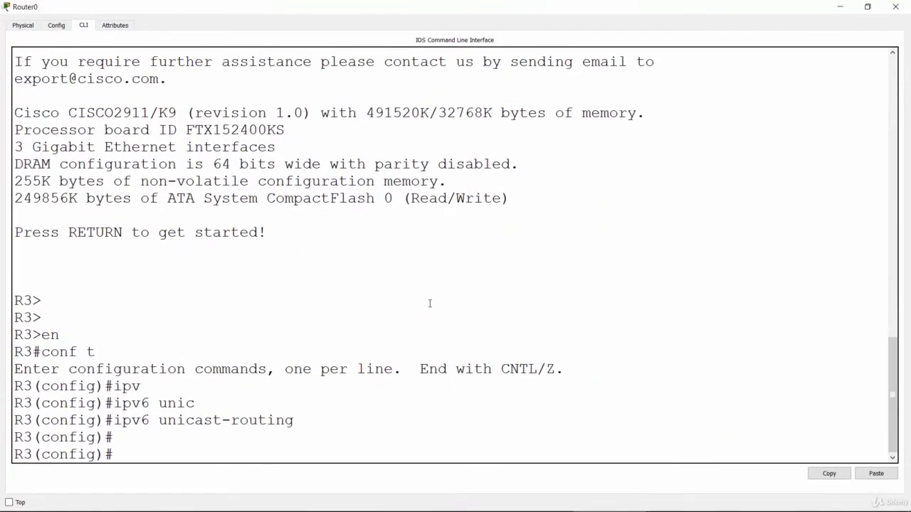
Step: Assign the IPv6 address 2001:DB8:ABCD:1::2/64 to R3's gig 0/0 interface and enable the interface with no shutdown
{"action": "type", "text": "int gig 0/0"}
{"action": "key", "text": "Return"}
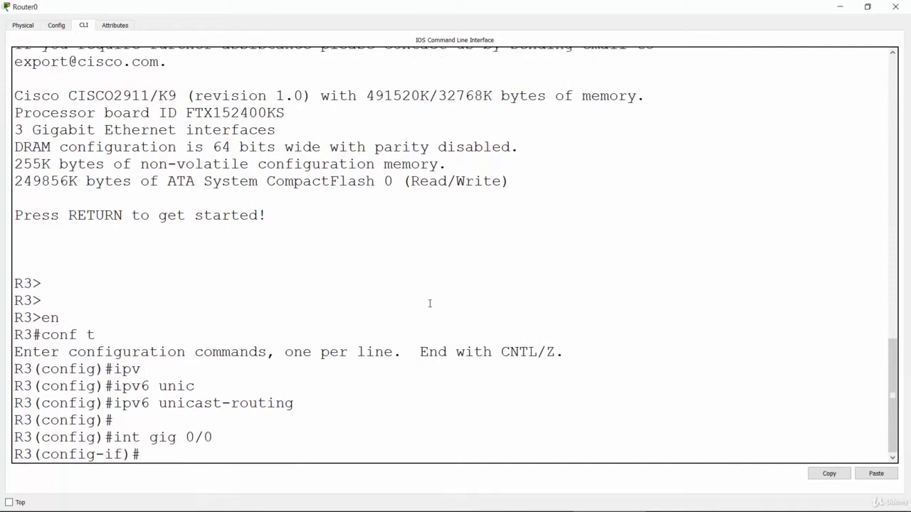
{"action": "type", "text": "ipv"}
{"action": "key", "text": "Tab"}
{"action": "type", "text": "add"}
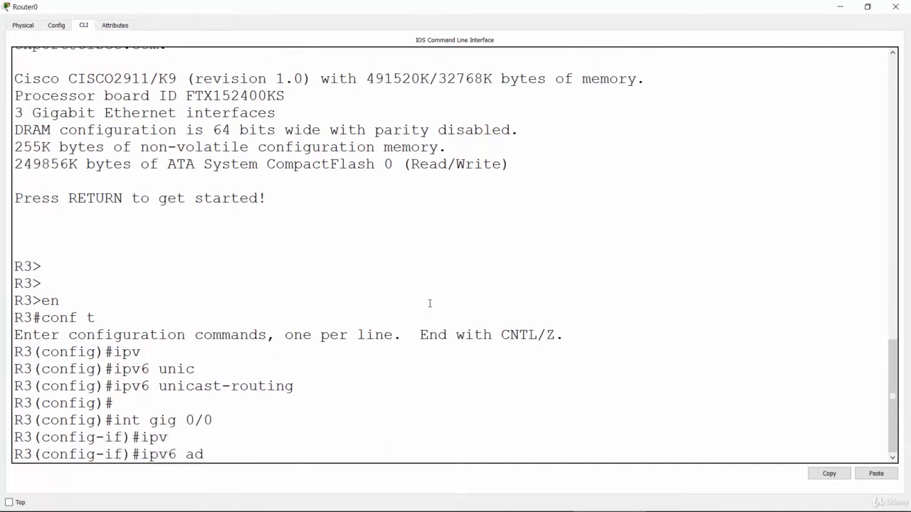
{"action": "key", "text": "Tab"}
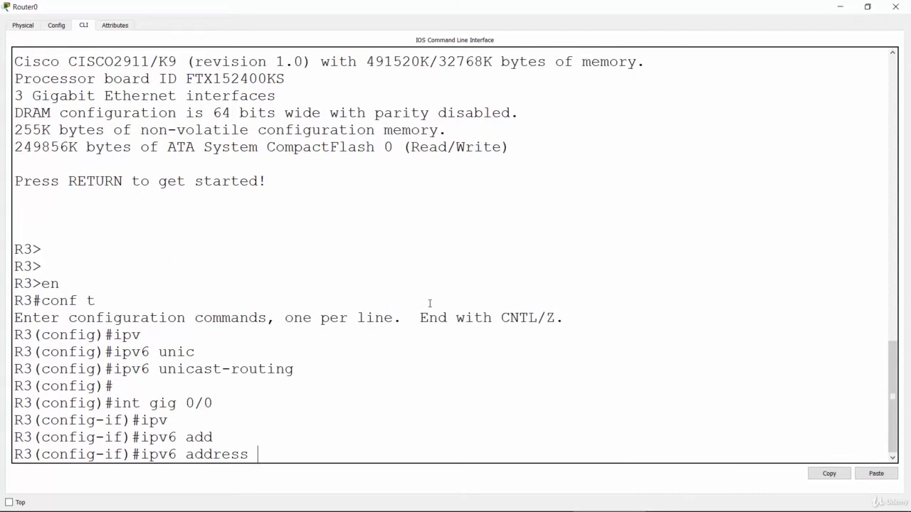
{"action": "type", "text": "2001:DB8"}
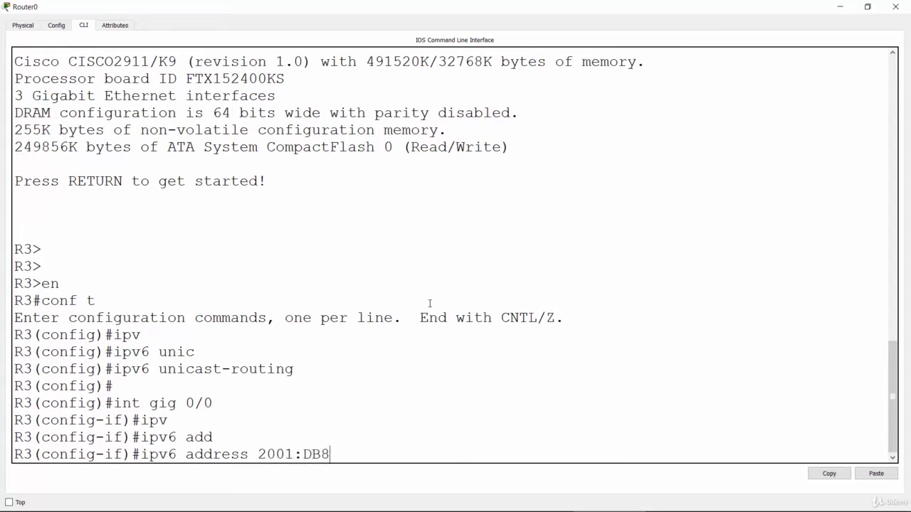
{"action": "type", "text": ":ABCD:1::2"}
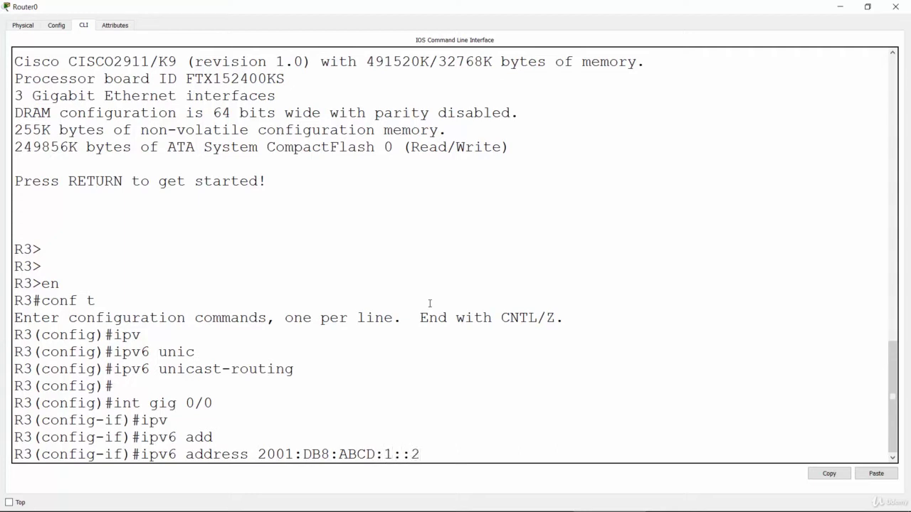
{"action": "type", "text": "/64"}
{"action": "key", "text": "Return"}
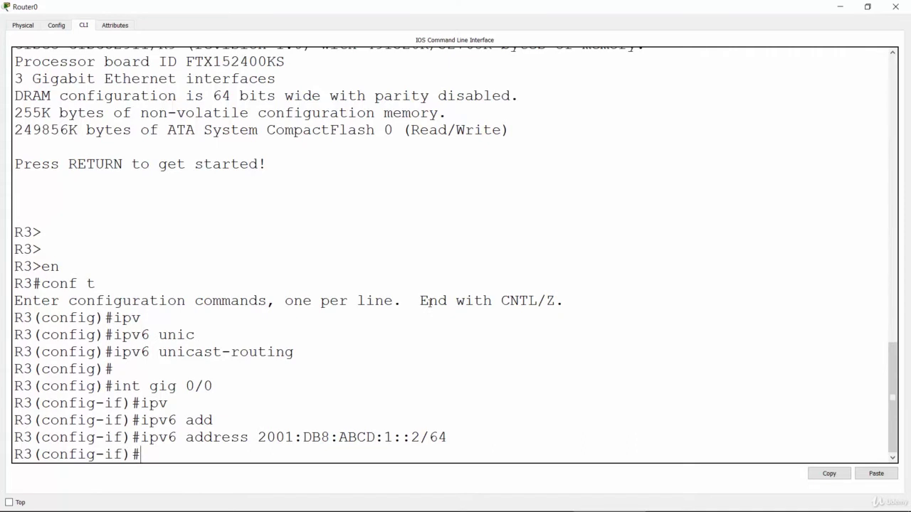
{"action": "type", "text": "no sh"}
{"action": "key", "text": "Return"}
{"action": "key", "text": "Return"}
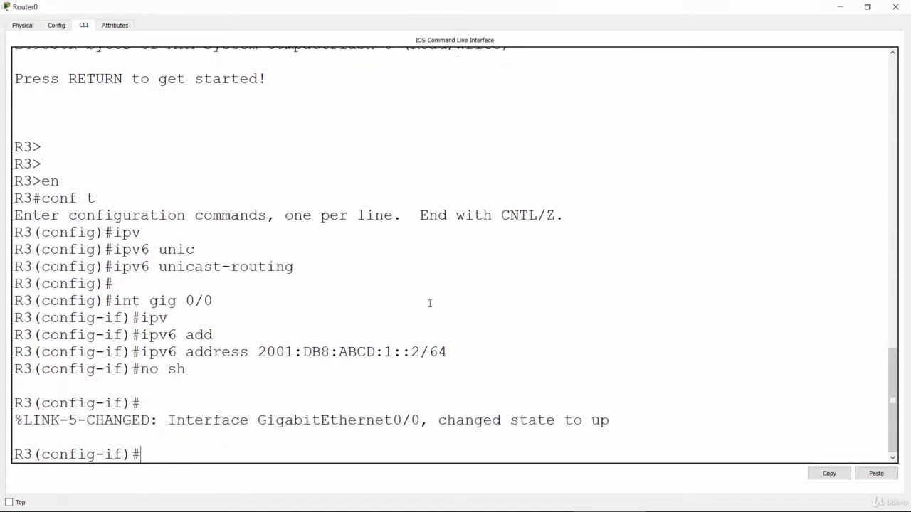
Step: Assign 2001:DB8:CBED:1::2/64 to R3's gig 0/1 interface by editing the previous address command, and enable the interface with no shutdown
{"action": "key", "text": "Up"}
{"action": "key", "text": "Up"}
{"action": "key", "text": "Down"}
{"action": "key", "text": "Down"}
{"action": "type", "text": "int gig 0/1"}
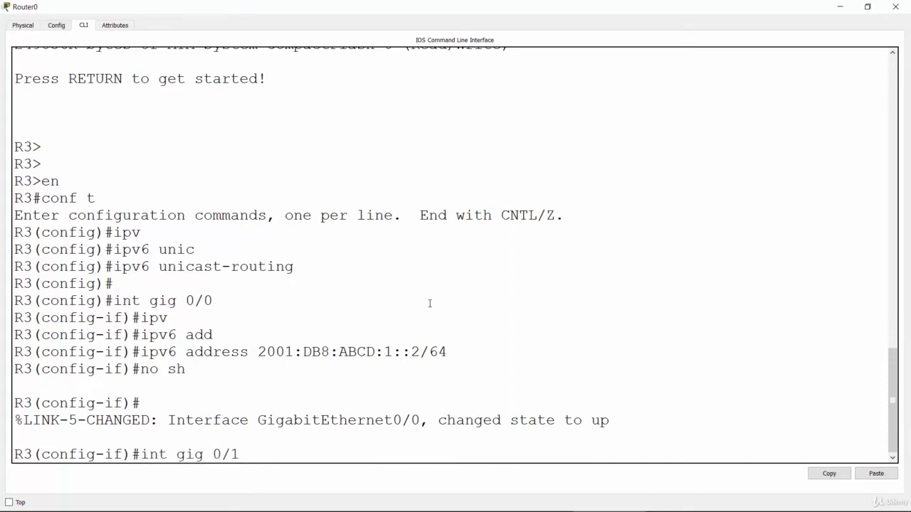
{"action": "key", "text": "Return"}
{"action": "key", "text": "Up"}
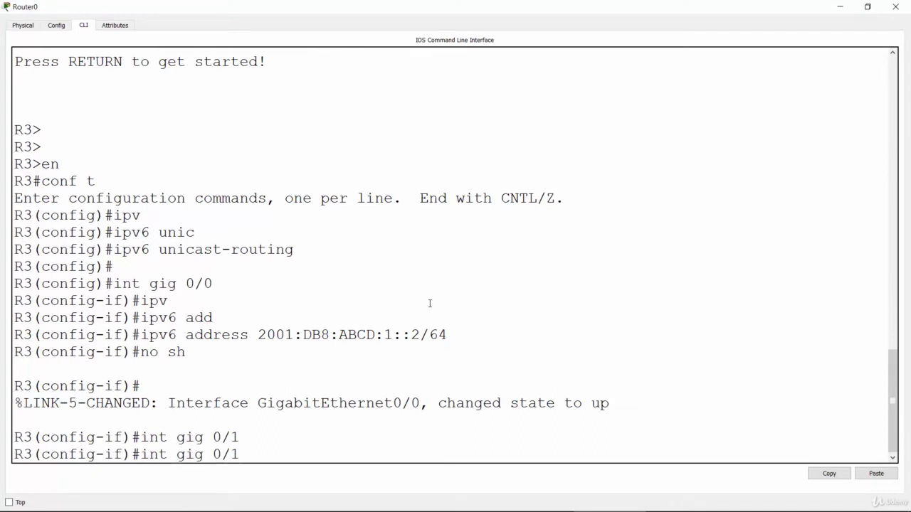
{"action": "key", "text": "Up"}
{"action": "key", "text": "Up"}
{"action": "key", "text": "Left"}
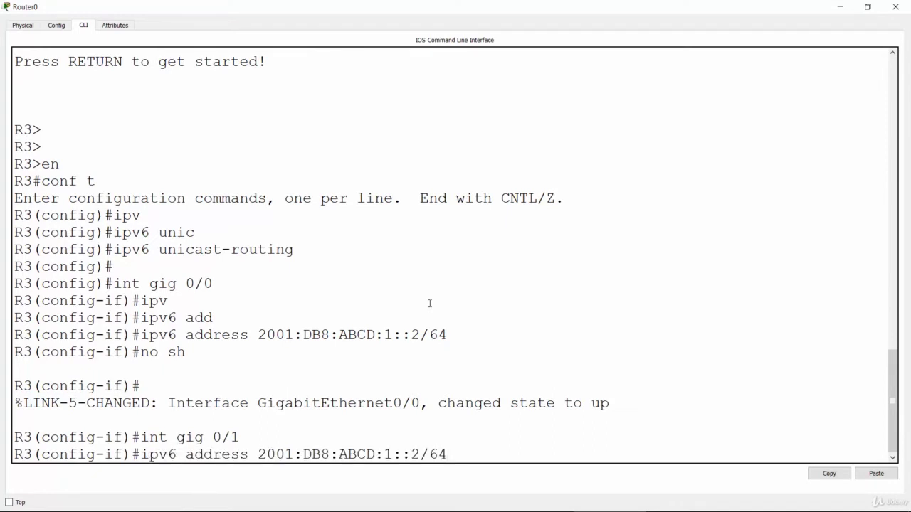
{"action": "key", "text": "Left"}
{"action": "key", "text": "Left"}
{"action": "key", "text": "Left"}
{"action": "key", "text": "Left"}
{"action": "key", "text": "Left"}
{"action": "key", "text": "Left"}
{"action": "key", "text": "Left"}
{"action": "key", "text": "BackSpace"}
{"action": "key", "text": "BackSpace"}
{"action": "key", "text": "BackSpace"}
{"action": "key", "text": "BackSpace"}
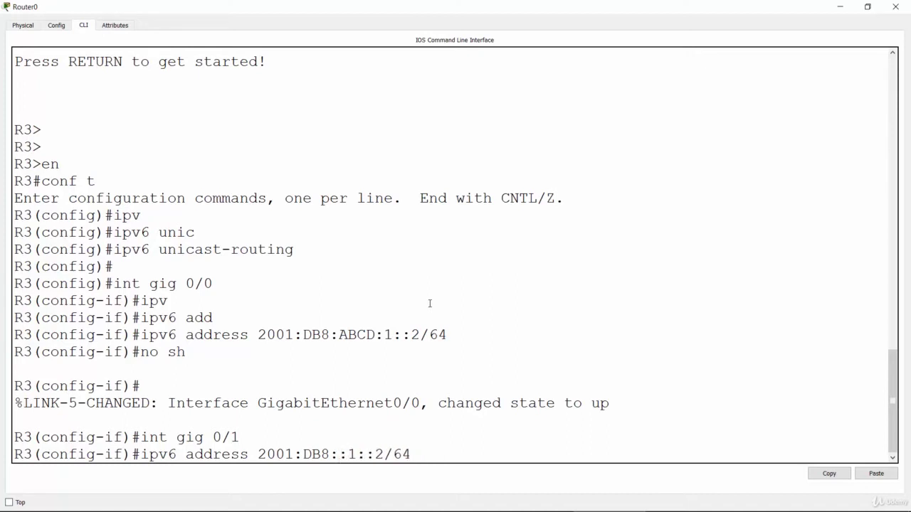
{"action": "type", "text": "CBED"}
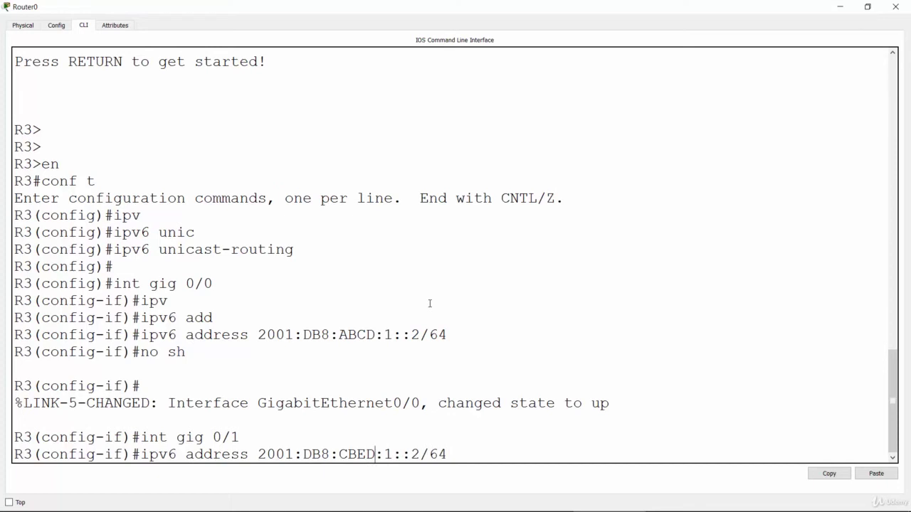
{"action": "key", "text": "Return"}
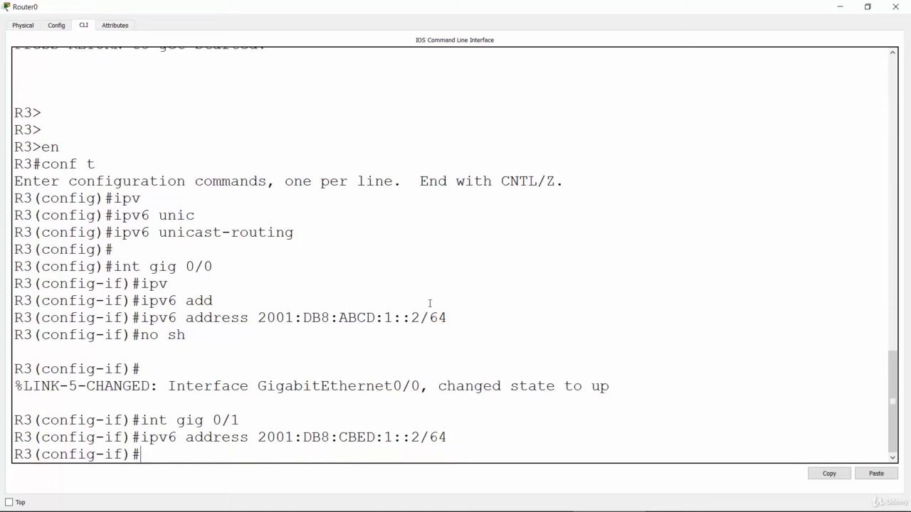
{"action": "type", "text": "no sh"}
{"action": "key", "text": "Return"}
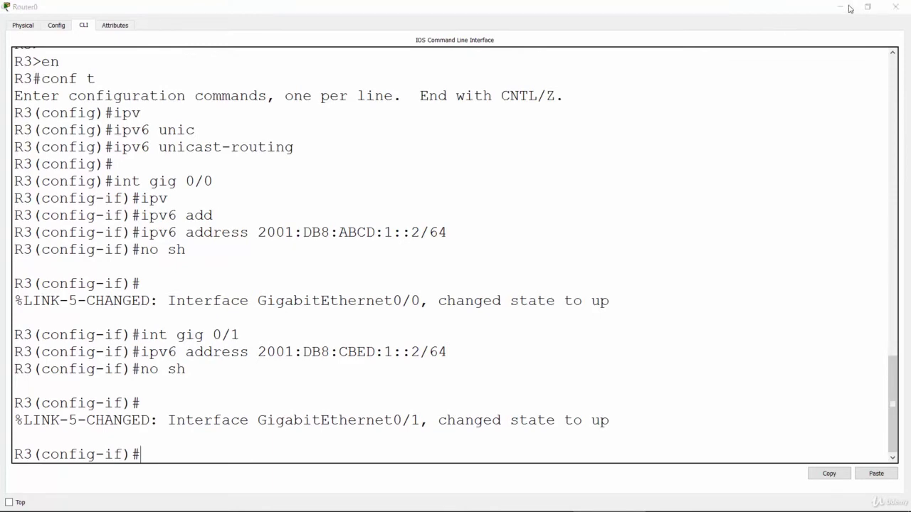
Step: Leave R3's command line, open R1's command line maximized, and enable its gig 0/1 interface with no shutdown
{"action": "left_click", "coordinate": [895, 7]}
{"action": "left_click", "coordinate": [249, 144]}
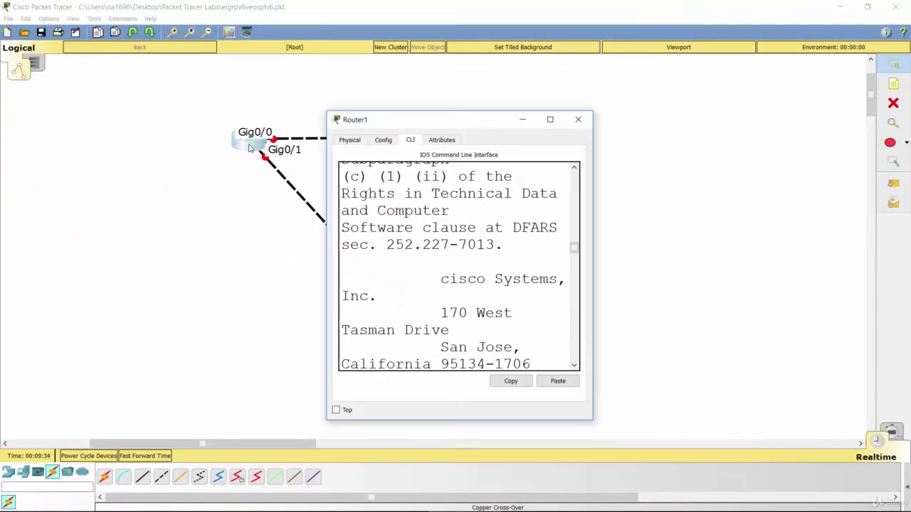
{"action": "left_click", "coordinate": [550, 120]}
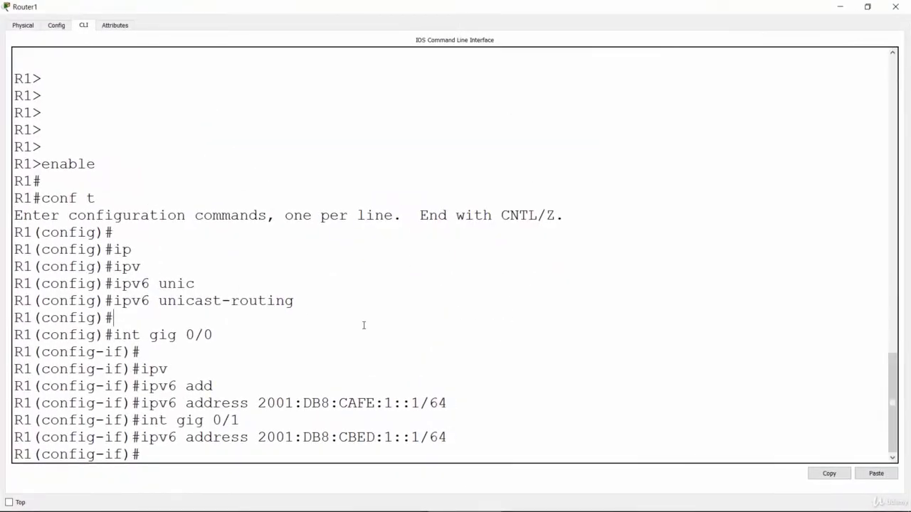
{"action": "type", "text": "no sh"}
{"action": "key", "text": "Return"}
{"action": "key", "text": "Return"}
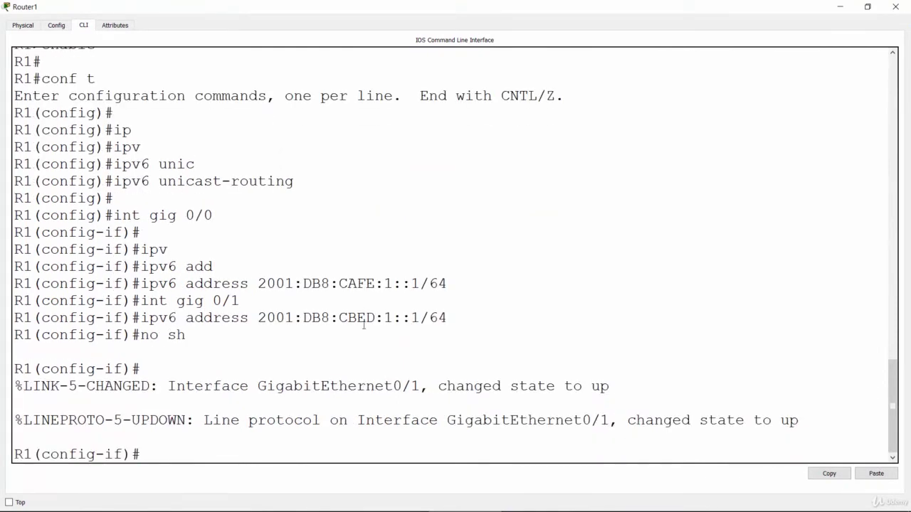
Step: Enter R1's gig 0/0 interface, enable it with no shutdown, and return to the topology
{"action": "type", "text": "int gig 0/0"}
{"action": "key", "text": "Return"}
{"action": "type", "text": "no sh"}
{"action": "key", "text": "Return"}
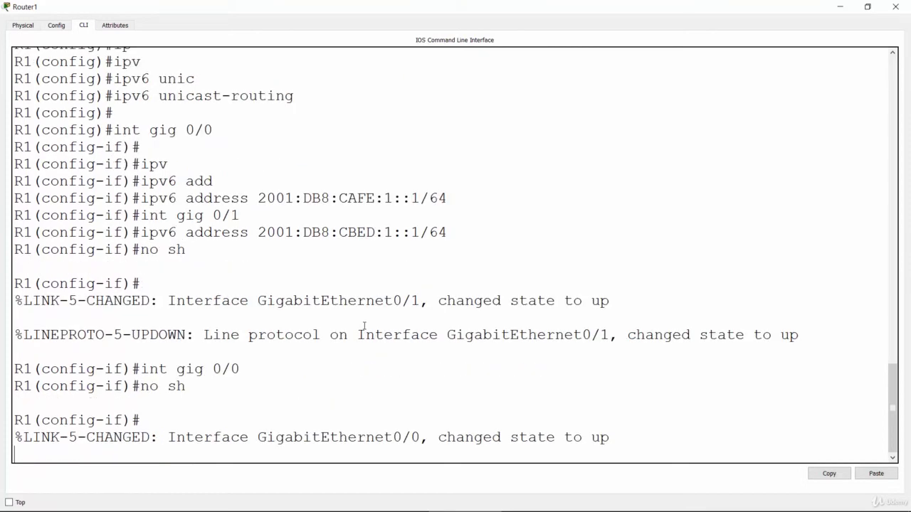
{"action": "left_click", "coordinate": [896, 6]}
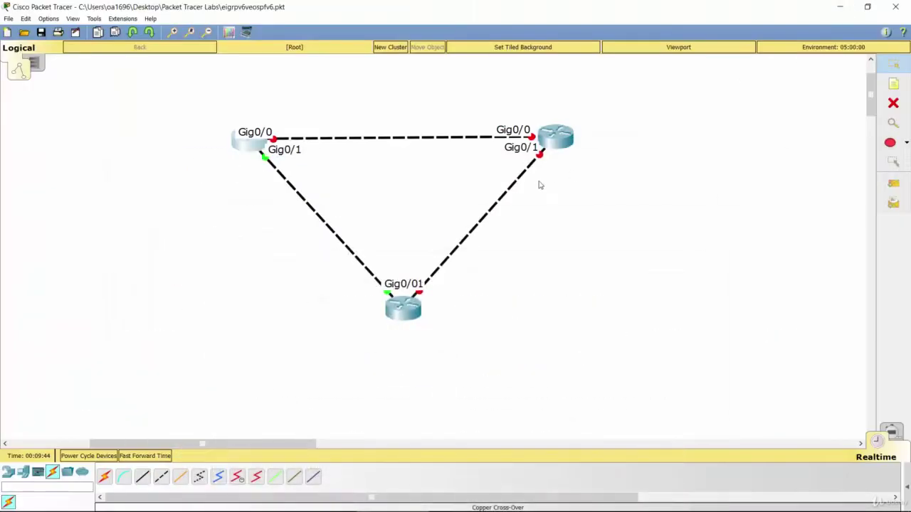
Step: Open R2's command line maximized and enable its gig 0/1 interface with no shutdown
{"action": "left_click", "coordinate": [548, 146]}
{"action": "left_click", "coordinate": [549, 118]}
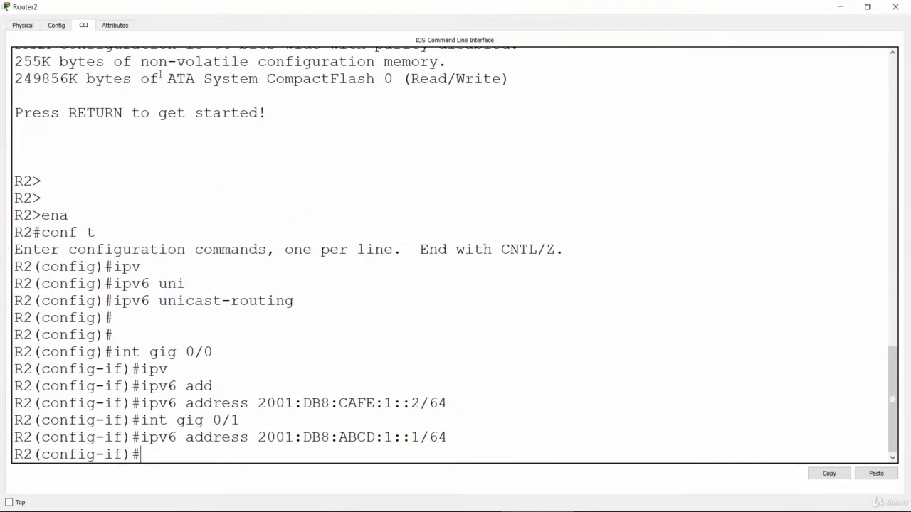
{"action": "key", "text": "Return"}
{"action": "key", "text": "Return"}
{"action": "type", "text": "no sh"}
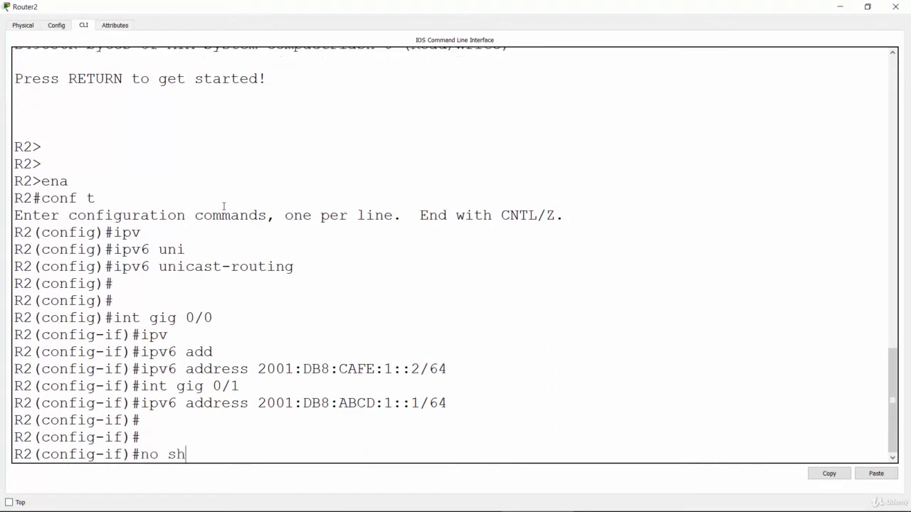
{"action": "key", "text": "Return"}
Step: Enter R2's gig 0/0 interface, enable it with no shutdown, and return to the topology
{"action": "type", "text": "int gig 0/0"}
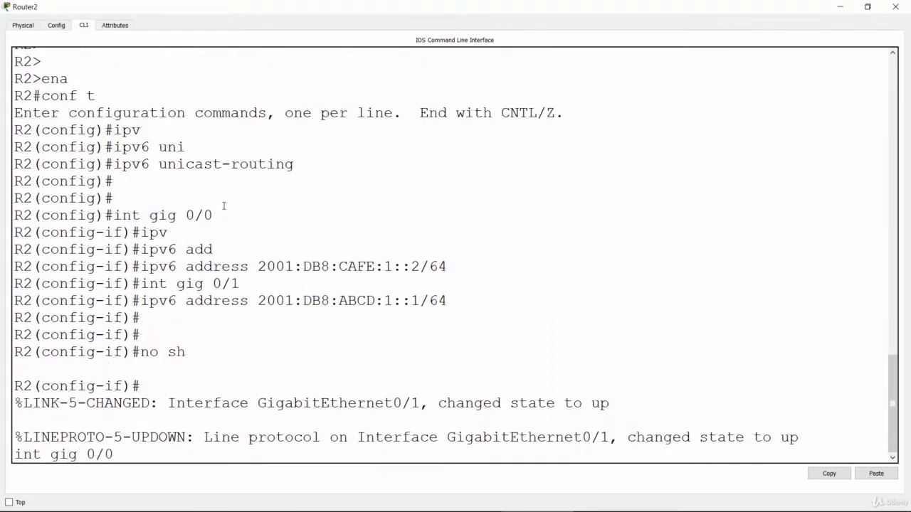
{"action": "key", "text": "Return"}
{"action": "type", "text": "no sh"}
{"action": "key", "text": "Return"}
{"action": "key", "text": "Return"}
{"action": "key", "text": "Return"}
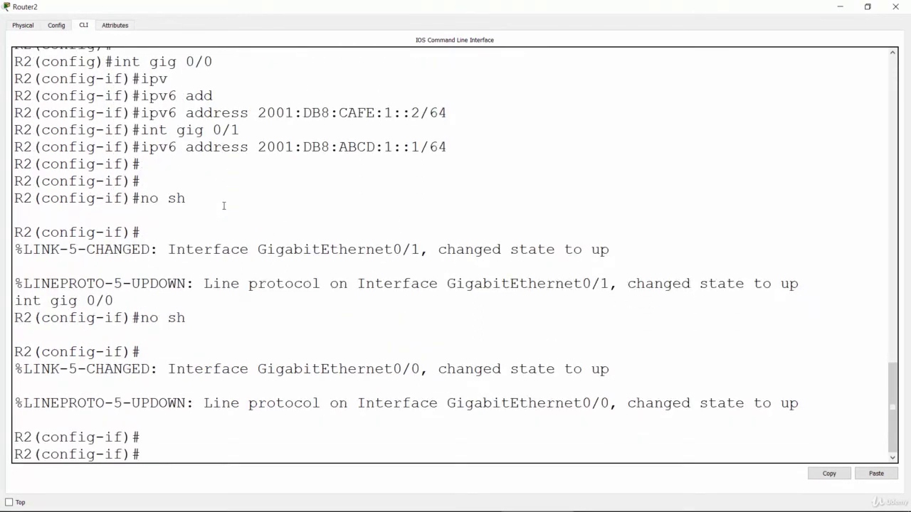
{"action": "left_click", "coordinate": [839, 6]}
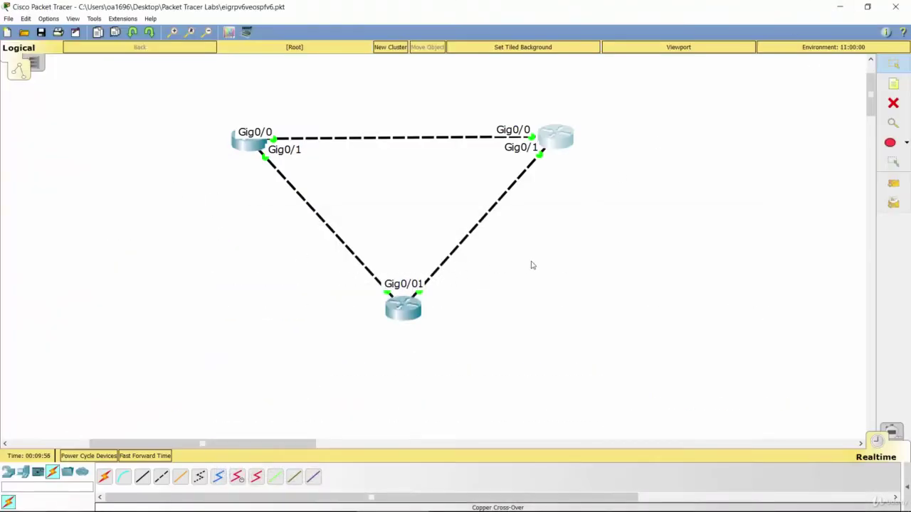
Step: Switch to the PowerPoint slide show and draw a check mark beside task 1, the IPv6 interface addressing
{"action": "key", "text": "alt+Tab"}
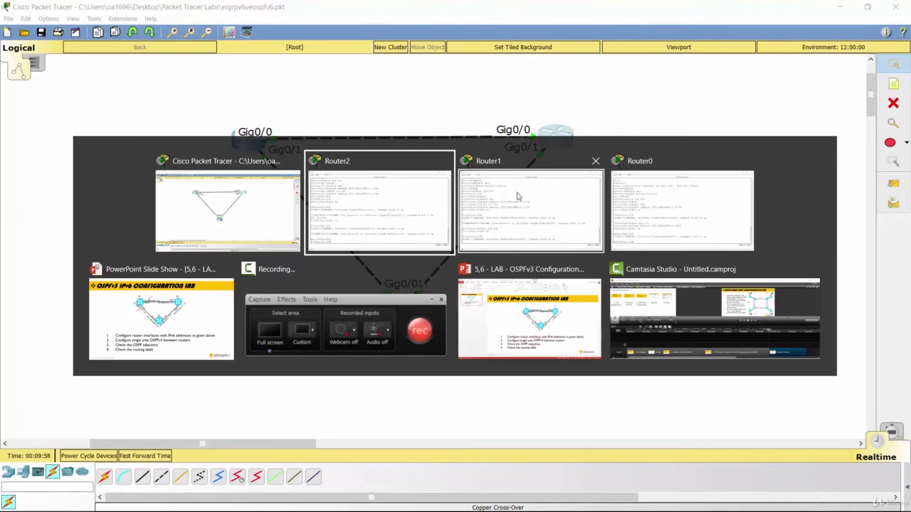
{"action": "left_click", "coordinate": [163, 330]}
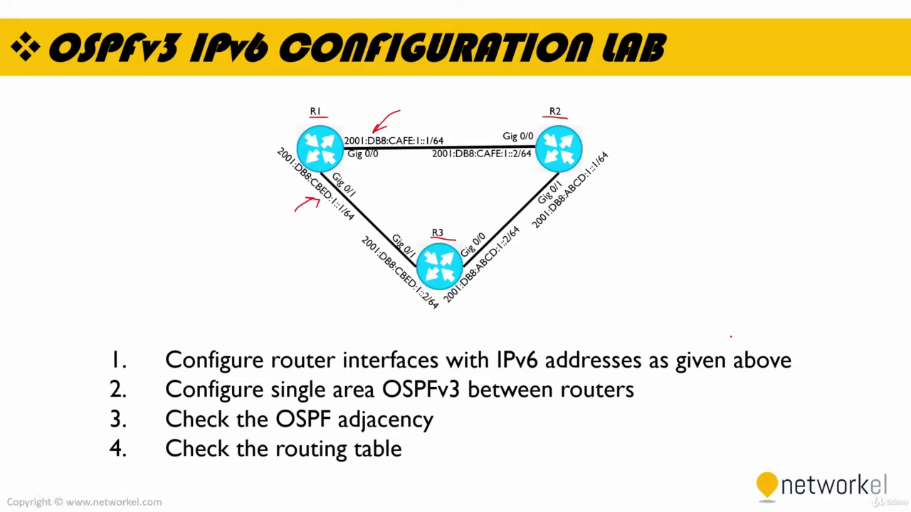
{"action": "left_click_drag", "start_coordinate": [730, 336], "coordinate": [846, 297]}
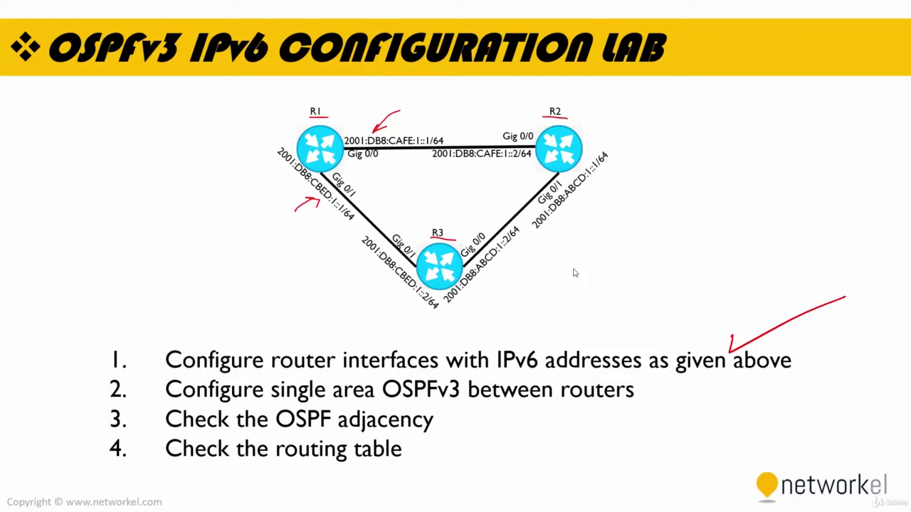
Step: Switch back to Packet Tracer, open R1's command line maximized, and exit interface configuration to global configuration mode
{"action": "key", "text": "alt+Tab"}
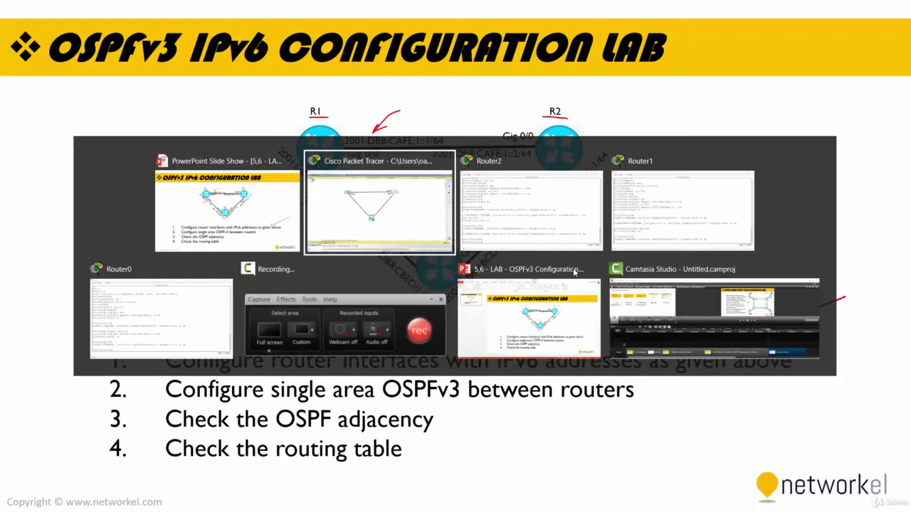
{"action": "left_click", "coordinate": [441, 200]}
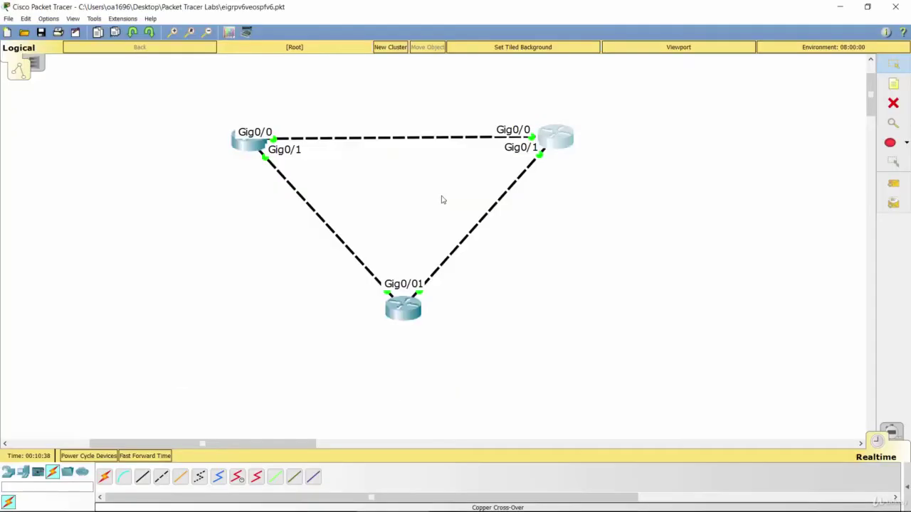
{"action": "left_click", "coordinate": [247, 147]}
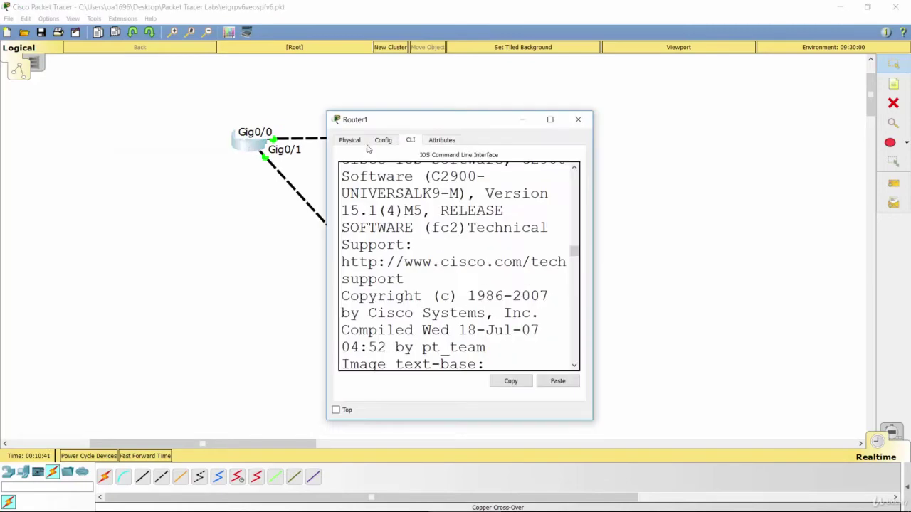
{"action": "double_click", "coordinate": [492, 122]}
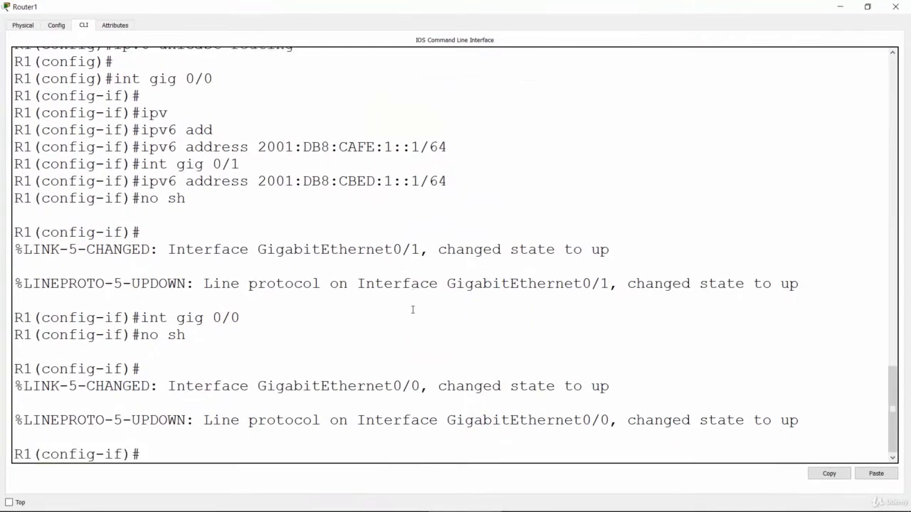
{"action": "key", "text": "Return"}
{"action": "key", "text": "Return"}
{"action": "key", "text": "Return"}
{"action": "type", "text": "exit"}
{"action": "key", "text": "Return"}
{"action": "key", "text": "Return"}
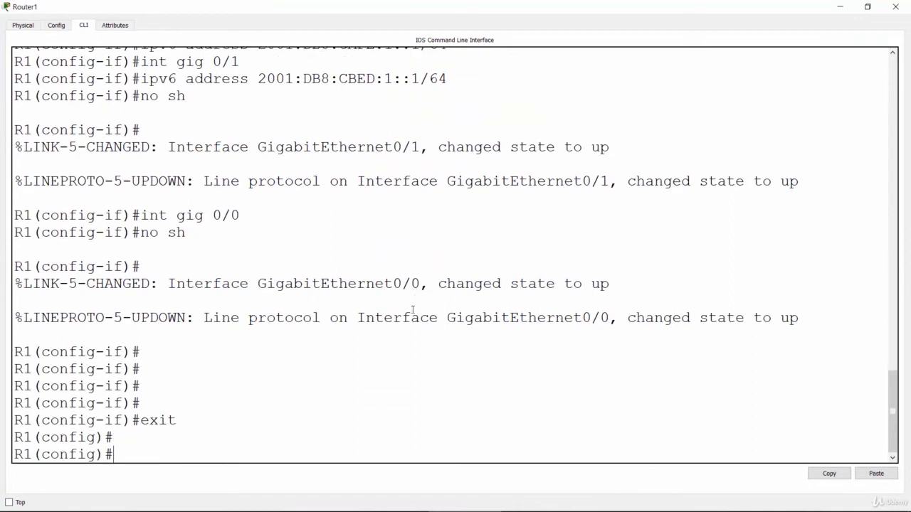
{"action": "key", "text": "Return"}
{"action": "key", "text": "Return"}
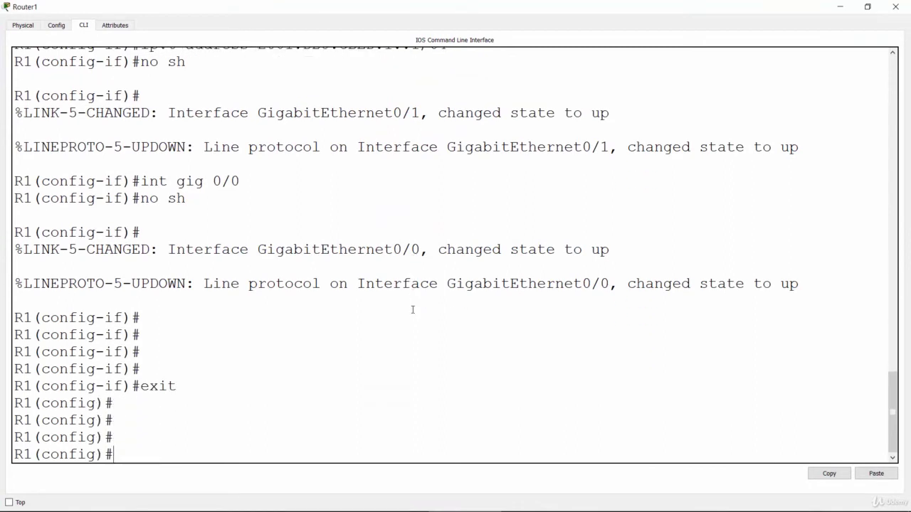
Step: Start OSPFv3 on R1 with ipv6 router ospf 10, consulting the command help for the process ID range
{"action": "type", "text": "ipv"}
{"action": "key", "text": "Tab"}
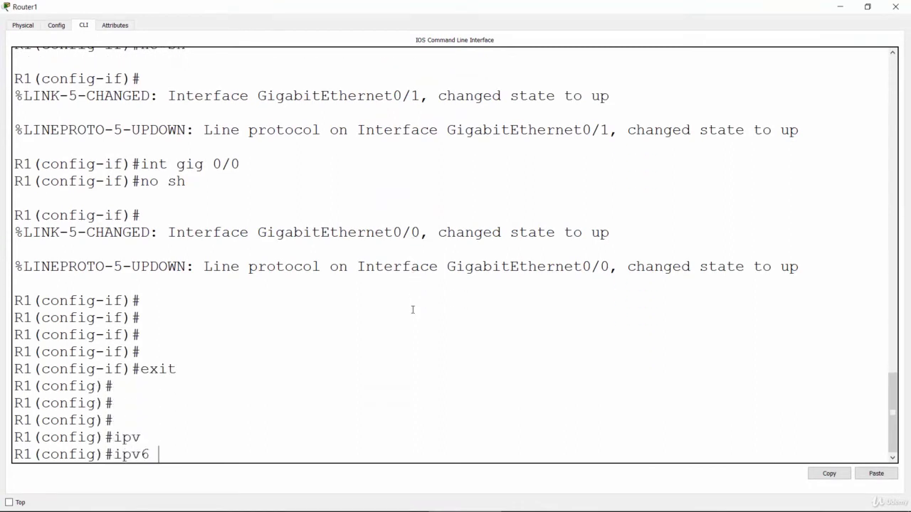
{"action": "type", "text": "rou"}
{"action": "key", "text": "Tab"}
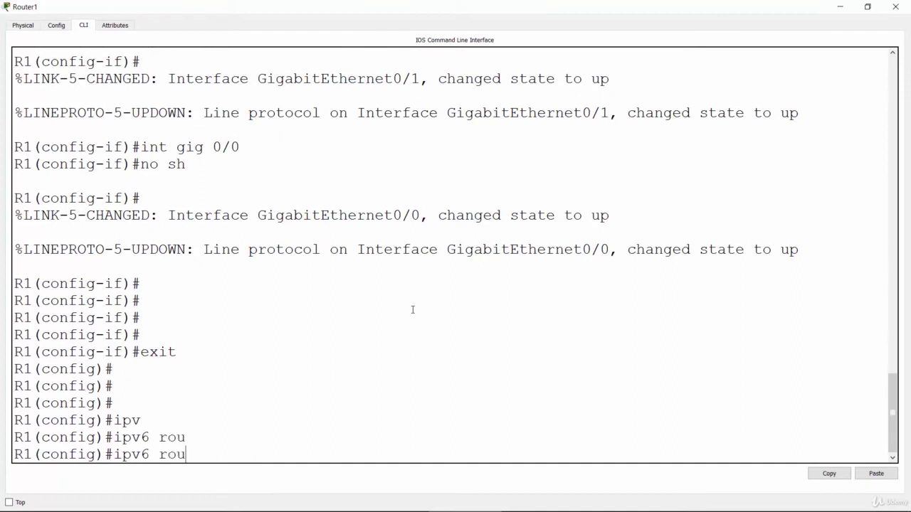
{"action": "type", "text": "t"}
{"action": "key", "text": "Tab"}
{"action": "type", "text": "er os"}
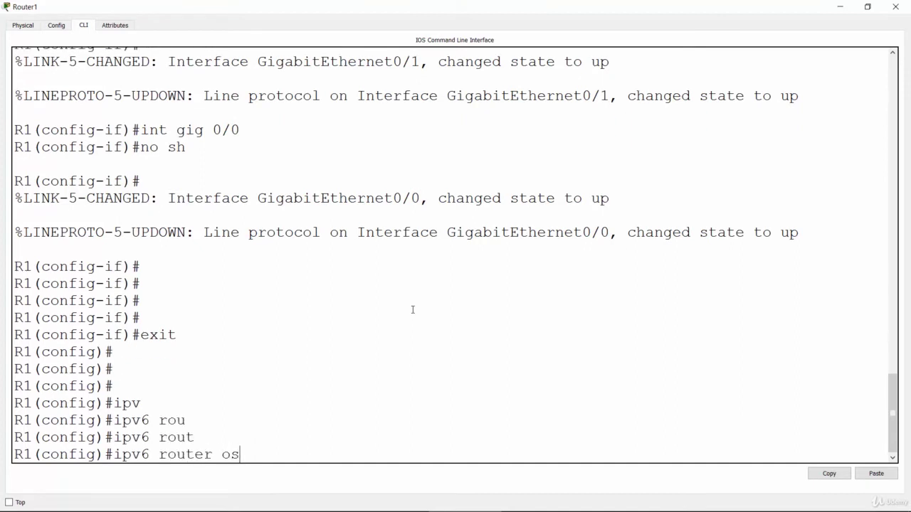
{"action": "key", "text": "Tab"}
{"action": "type", "text": "?"}
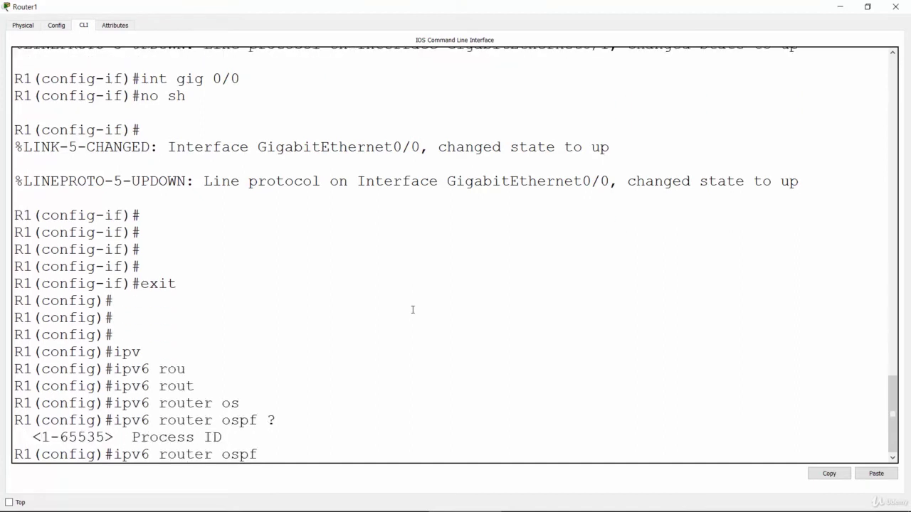
{"action": "type", "text": "10"}
{"action": "key", "text": "Return"}
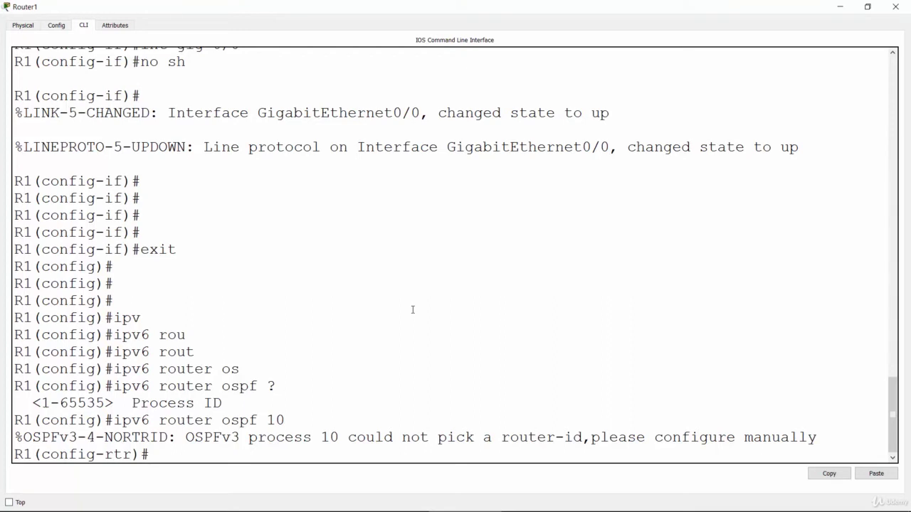
Step: Set R1's OSPFv3 router ID to 1.1.1.1 and return to the topology
{"action": "type", "text": "rou"}
{"action": "key", "text": "Tab"}
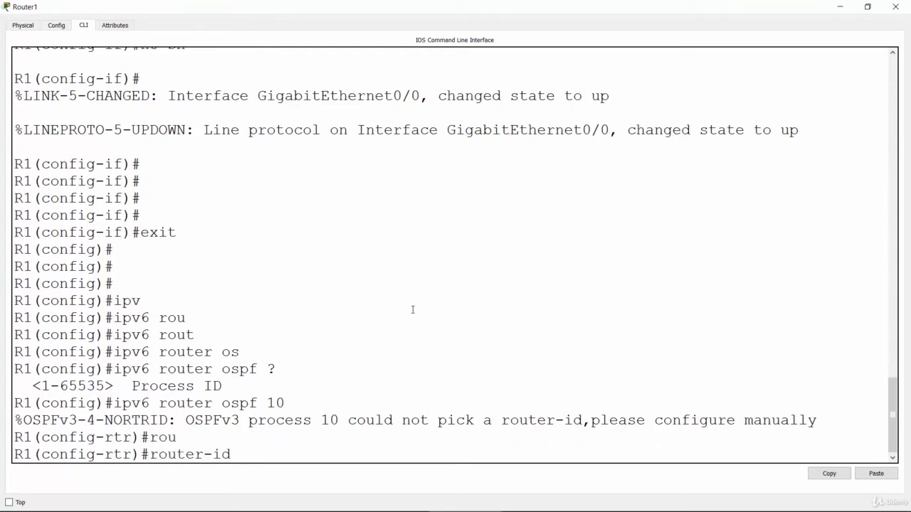
{"action": "type", "text": "1.1.1.1"}
{"action": "key", "text": "Return"}
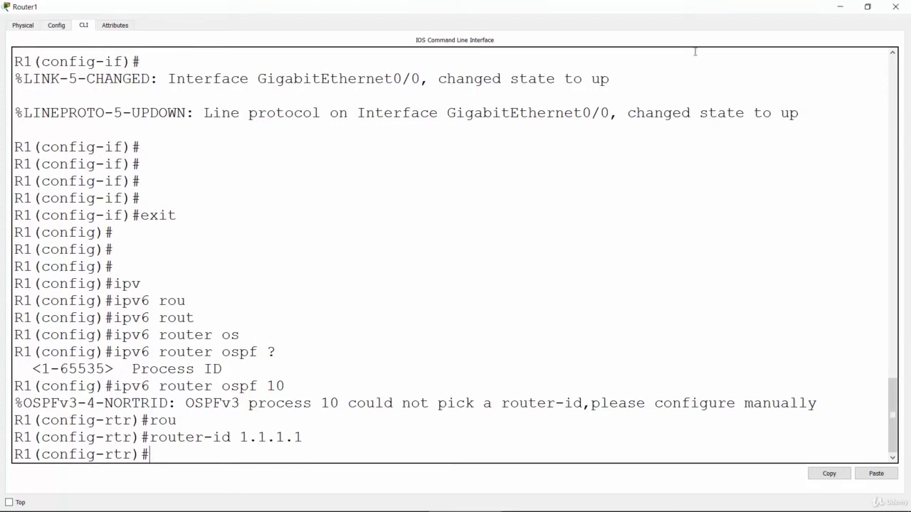
{"action": "left_click", "coordinate": [831, 9]}
Step: Open R2's command line maximized and exit interface configuration to global configuration mode
{"action": "left_click", "coordinate": [552, 143]}
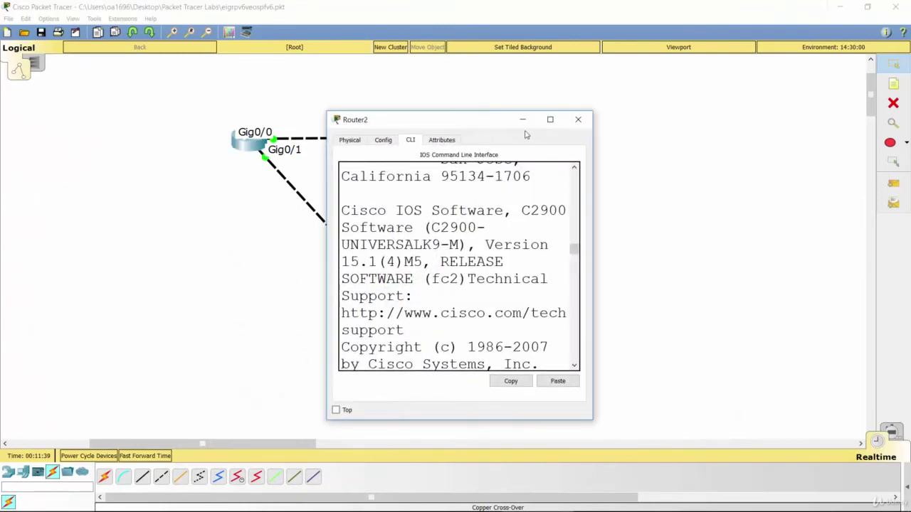
{"action": "double_click", "coordinate": [489, 121]}
{"action": "key", "text": "Return"}
{"action": "key", "text": "Return"}
{"action": "type", "text": "exi"}
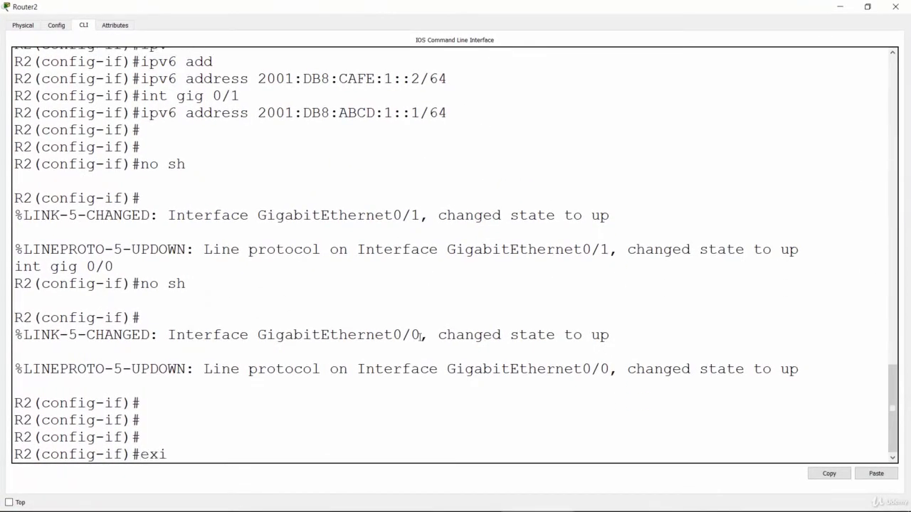
{"action": "key", "text": "Return"}
{"action": "key", "text": "Return"}
Step: Start the OSPFv3 routing process on R2 with ipv6 router ospf 10
{"action": "type", "text": "ipv"}
{"action": "key", "text": "Tab"}
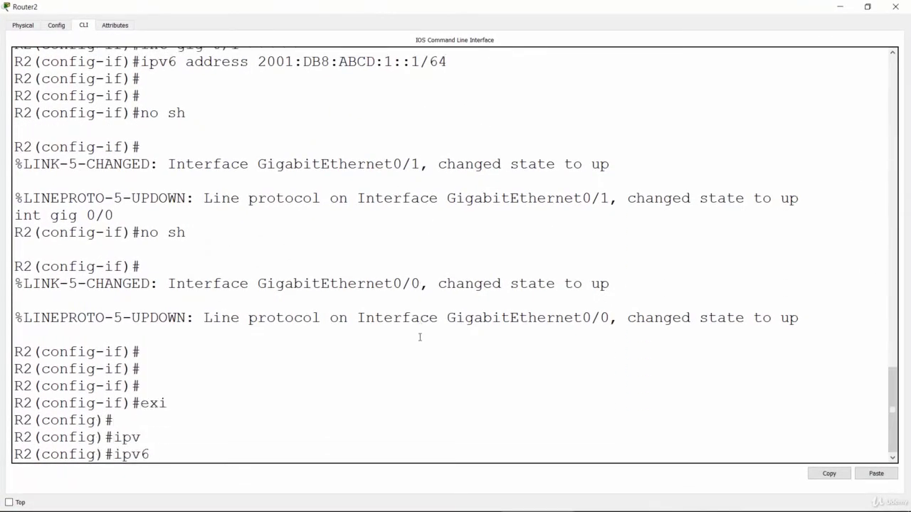
{"action": "type", "text": "rou"}
{"action": "key", "text": "Tab"}
{"action": "type", "text": "t"}
{"action": "key", "text": "Tab"}
{"action": "type", "text": "e"}
{"action": "key", "text": "Tab"}
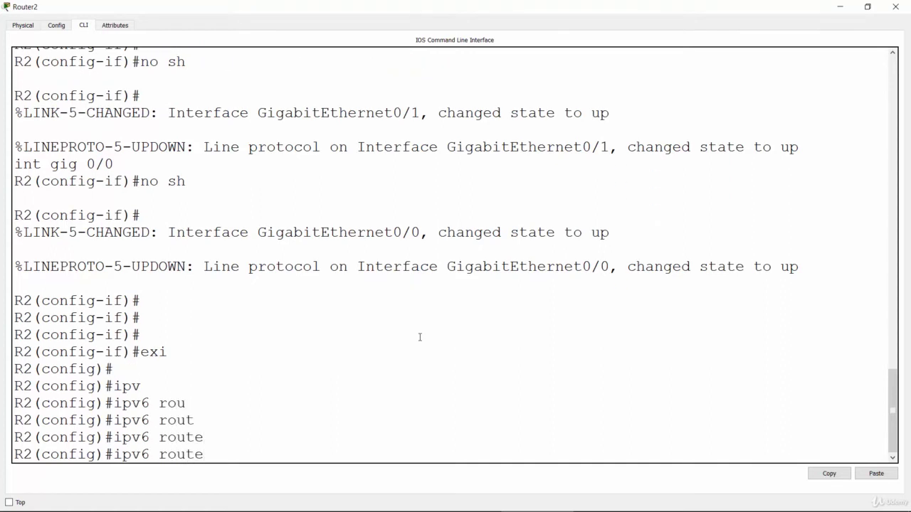
{"action": "type", "text": "r os"}
{"action": "key", "text": "Tab"}
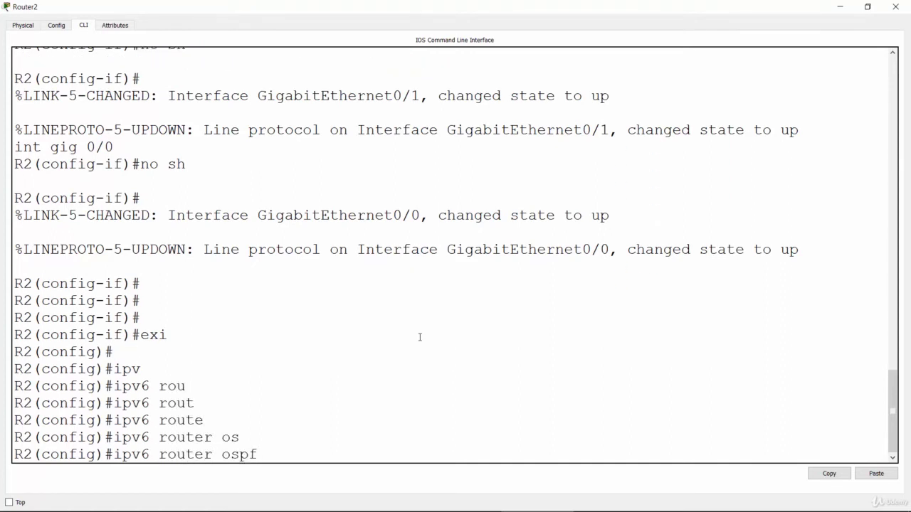
{"action": "type", "text": "10"}
{"action": "key", "text": "Return"}
Step: Set R2's OSPFv3 router ID to 2.2.2.2 and return to the topology
{"action": "type", "text": "rou"}
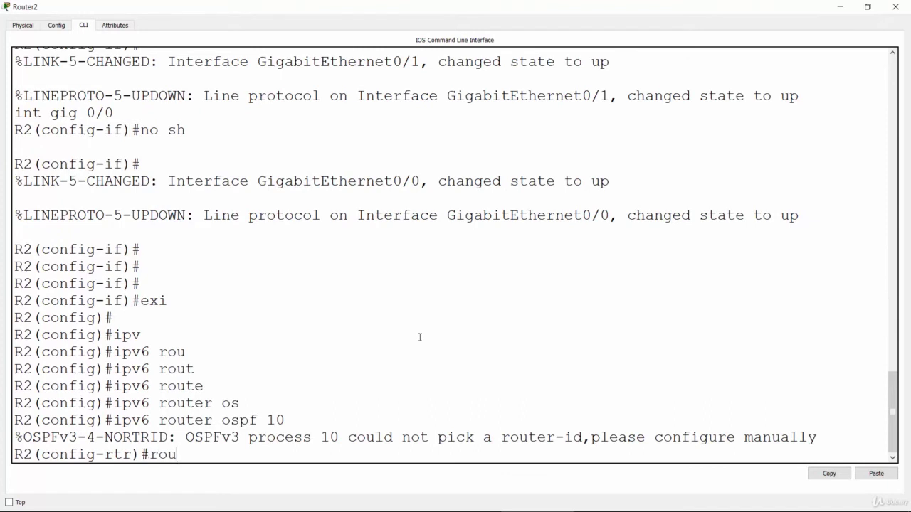
{"action": "type", "text": "t"}
{"action": "key", "text": "Tab"}
{"action": "type", "text": "2.2.2.2"}
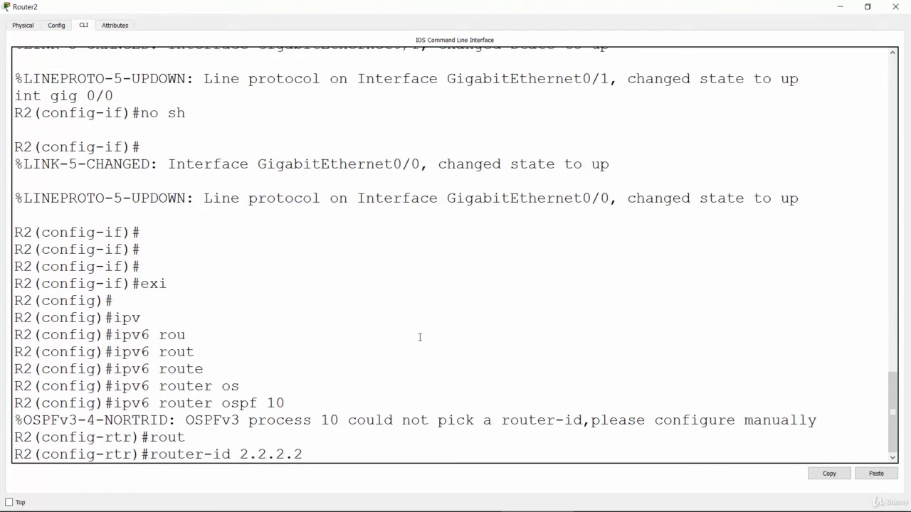
{"action": "key", "text": "Return"}
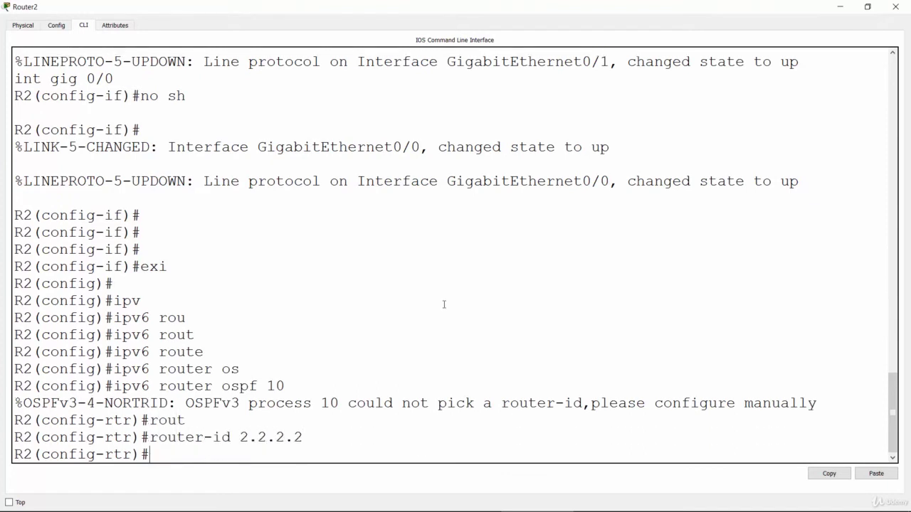
{"action": "left_click", "coordinate": [840, 12]}
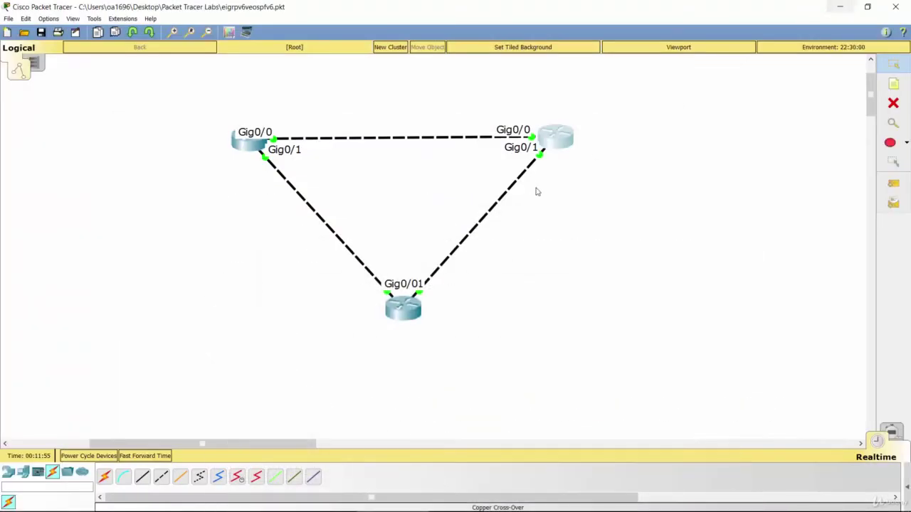
Step: Open R3's command line maximized and exit interface configuration to global configuration mode
{"action": "left_click", "coordinate": [407, 310]}
{"action": "left_click", "coordinate": [548, 118]}
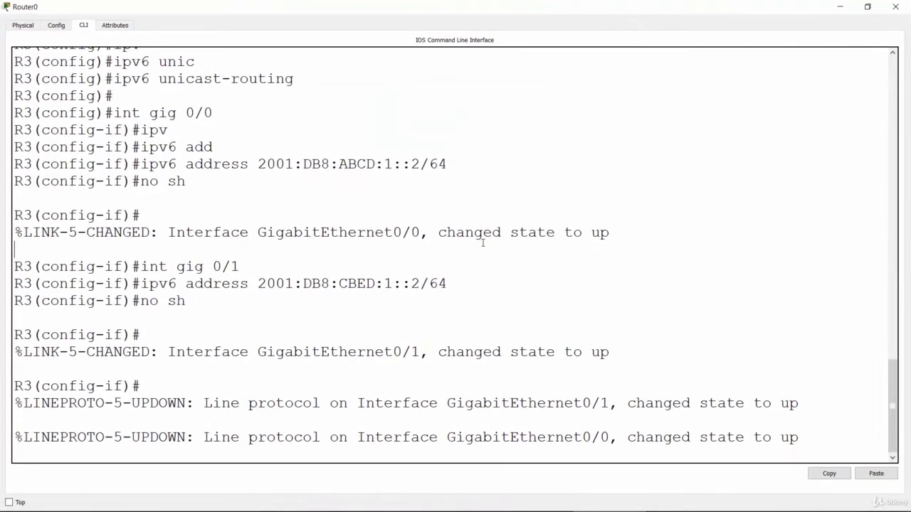
{"action": "key", "text": "Return"}
{"action": "key", "text": "Return"}
{"action": "key", "text": "Return"}
{"action": "key", "text": "Return"}
{"action": "type", "text": "exi"}
{"action": "key", "text": "Return"}
{"action": "key", "text": "Return"}
Step: Start the OSPFv3 routing process on R3 with ipv6 router ospf 10
{"action": "type", "text": "config)#c"}
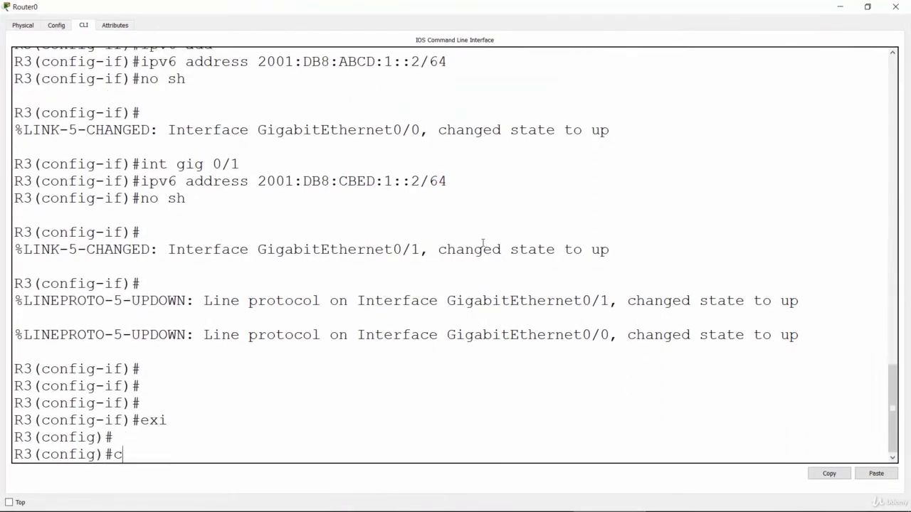
{"action": "key", "text": "BackSpace"}
{"action": "type", "text": "r"}
{"action": "key", "text": "BackSpace"}
{"action": "type", "text": "ipv6 route"}
{"action": "key", "text": "Tab"}
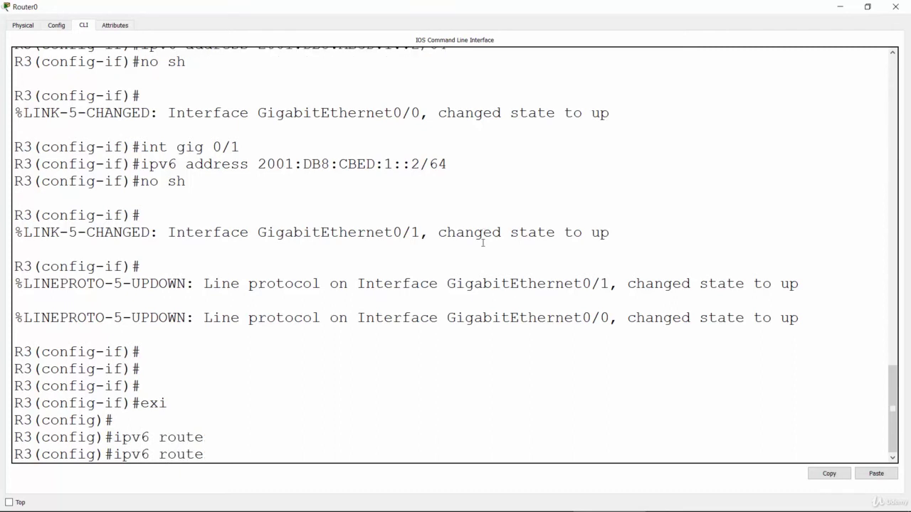
{"action": "type", "text": "r"}
{"action": "type", "text": " osp"}
{"action": "key", "text": "Tab"}
{"action": "type", "text": "10"}
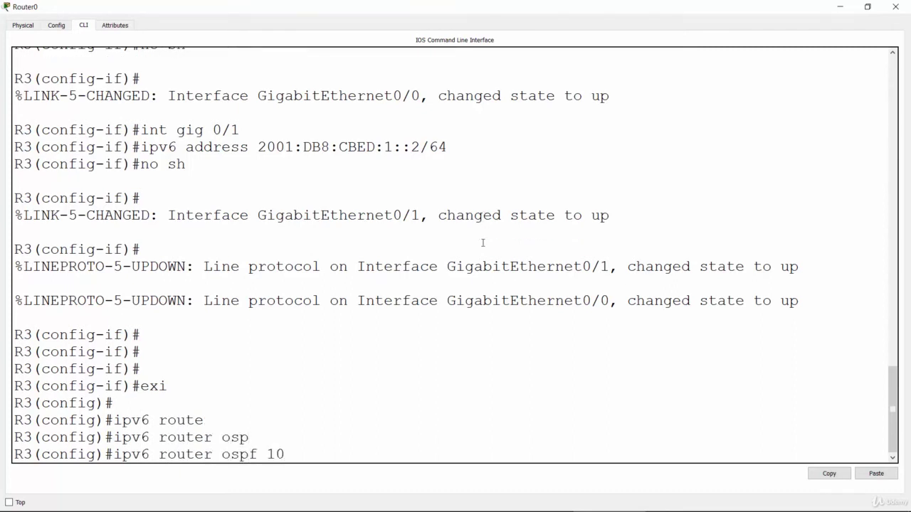
{"action": "key", "text": "Return"}
Step: Set R3's OSPFv3 router ID to 3.3.3.3 and return to the topology
{"action": "type", "text": "rtr)#r"}
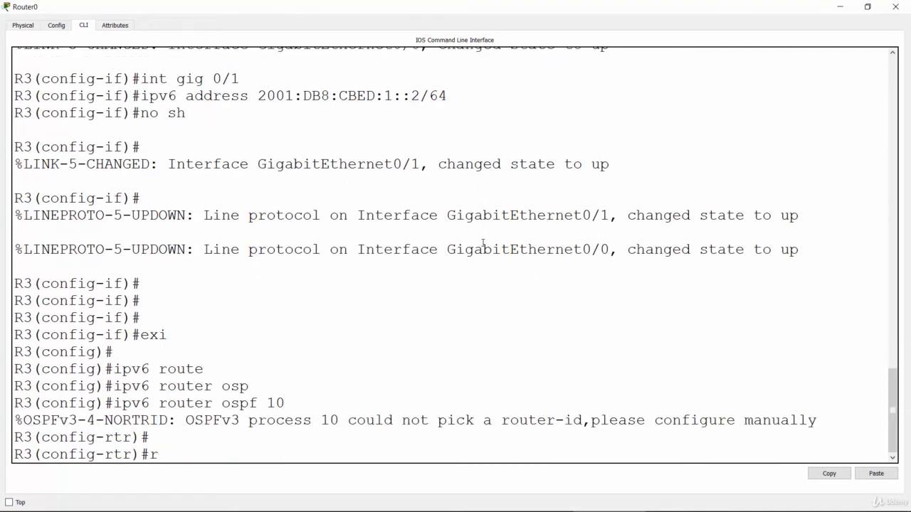
{"action": "type", "text": "outer"}
{"action": "key", "text": "Tab"}
{"action": "type", "text": "3.3.33."}
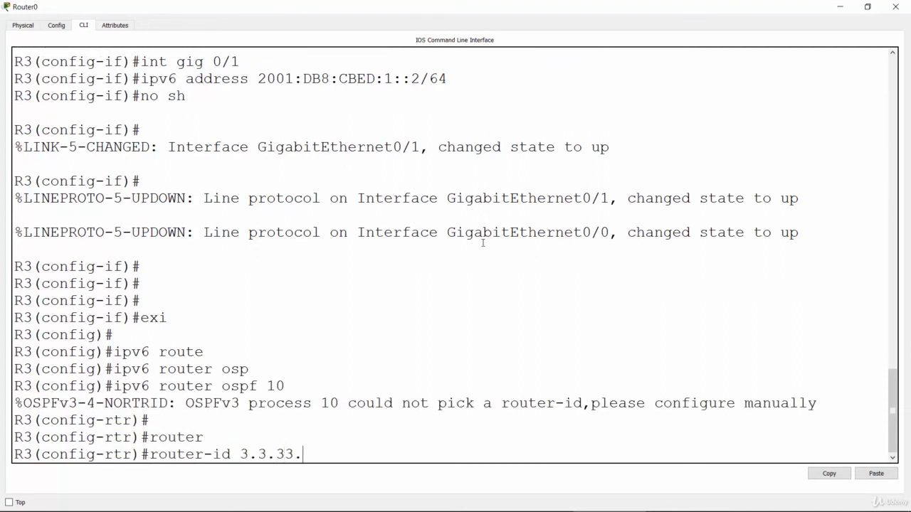
{"action": "key", "text": "BackSpace"}
{"action": "key", "text": "BackSpace"}
{"action": "type", "text": ".3"}
{"action": "key", "text": "Return"}
{"action": "key", "text": "Return"}
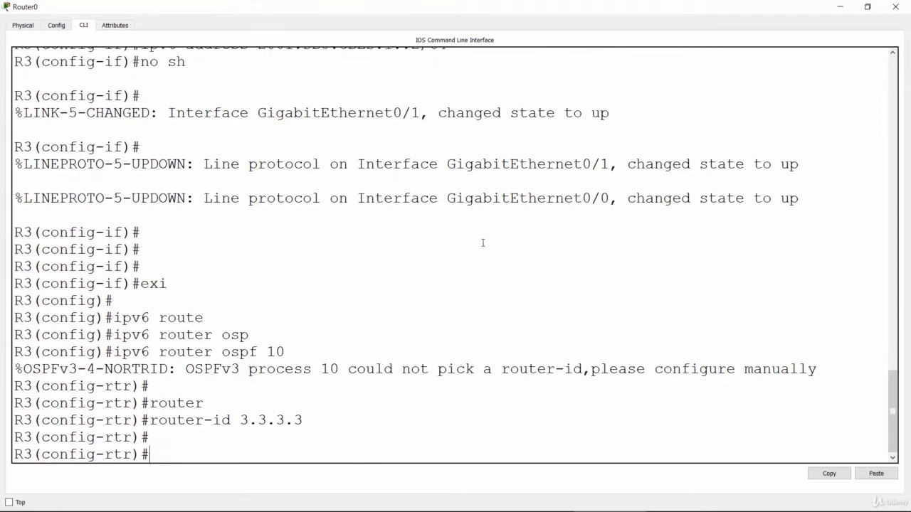
{"action": "left_click", "coordinate": [837, 9]}
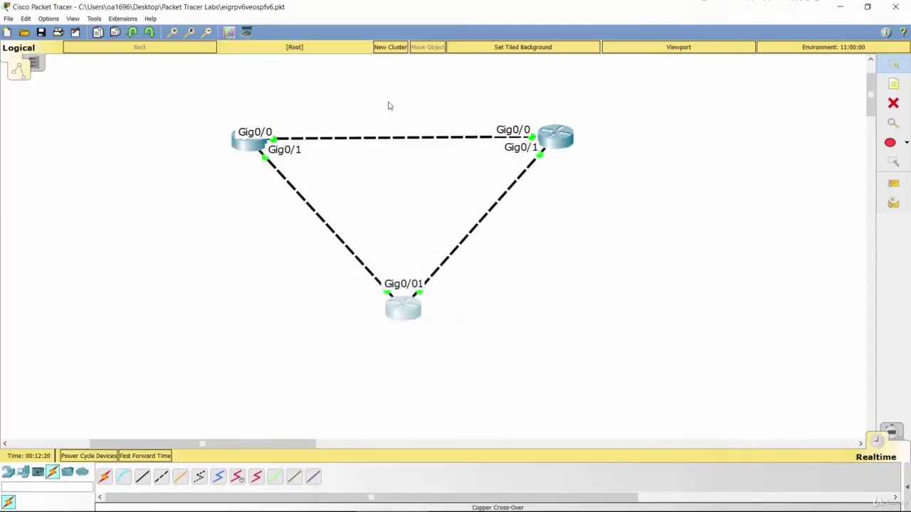
Step: Open R1's command line maximized and exit OSPFv3 router configuration to global configuration mode
{"action": "left_click", "coordinate": [250, 140]}
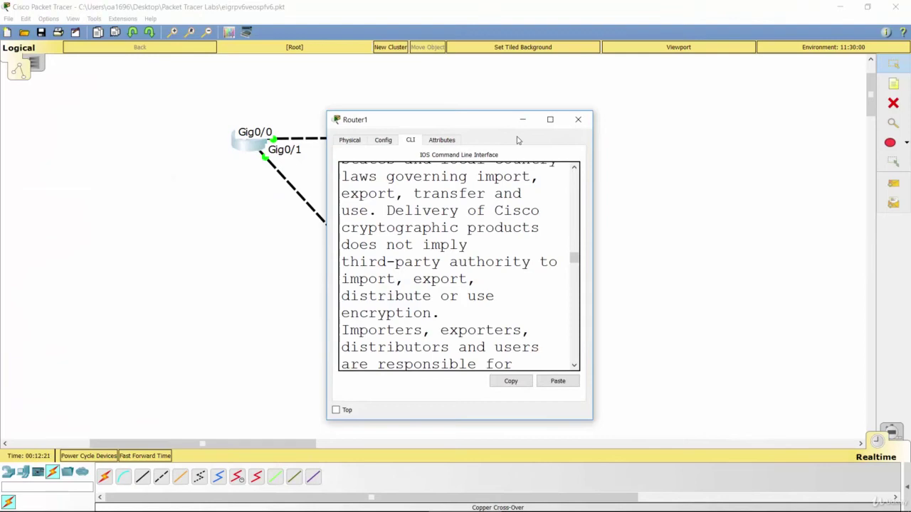
{"action": "left_click", "coordinate": [550, 119]}
{"action": "key", "text": "Return"}
{"action": "key", "text": "Return"}
{"action": "key", "text": "Return"}
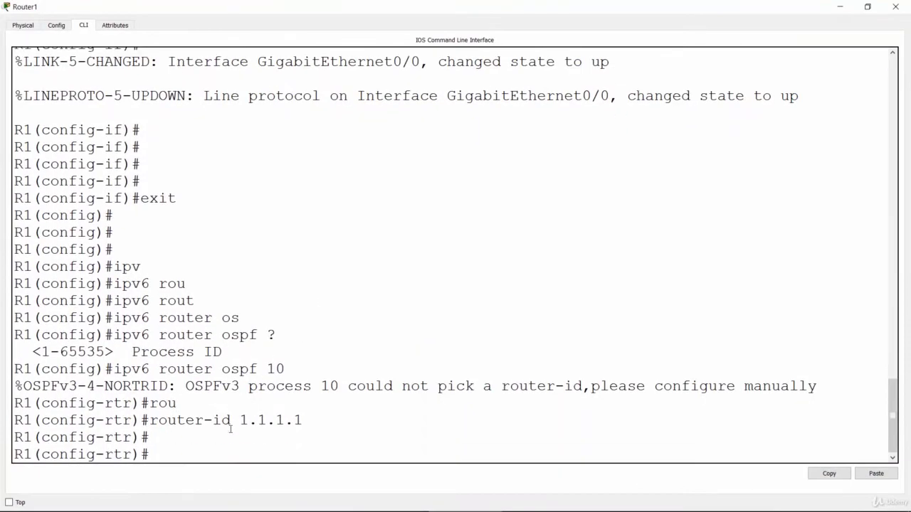
{"action": "type", "text": "e"}
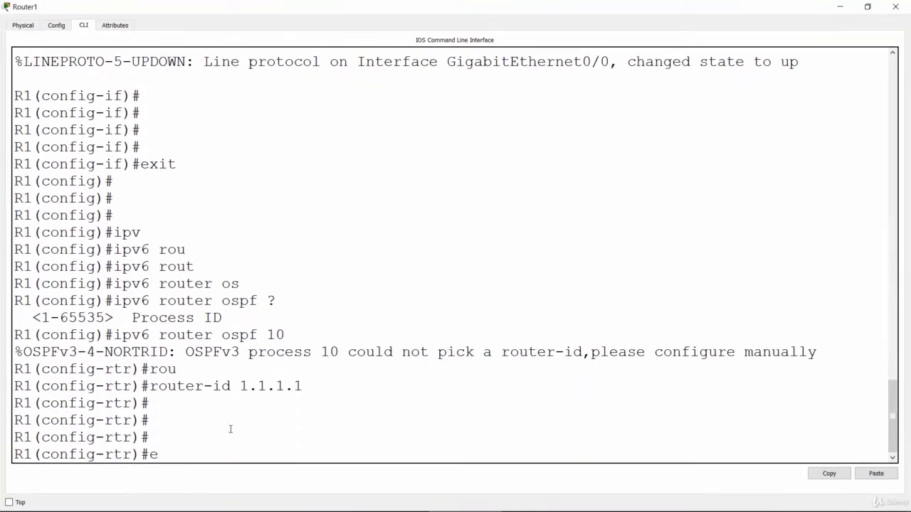
{"action": "key", "text": "BackSpace"}
{"action": "type", "text": "exit"}
{"action": "key", "text": "Return"}
{"action": "key", "text": "Return"}
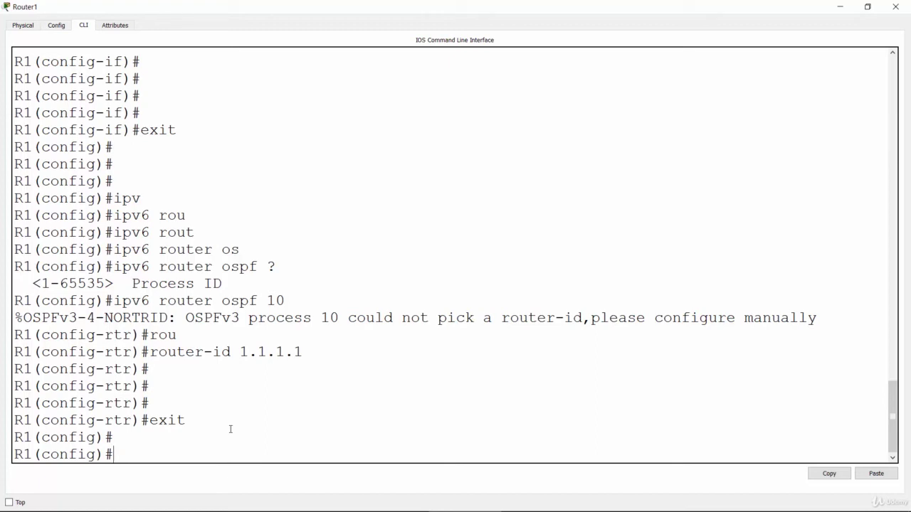
Step: Enable OSPFv3 on R1's gig 0/0 interface with ipv6 ospf 10 area 0, and highlight the process number and area
{"action": "type", "text": "int gig 0/0"}
{"action": "key", "text": "Return"}
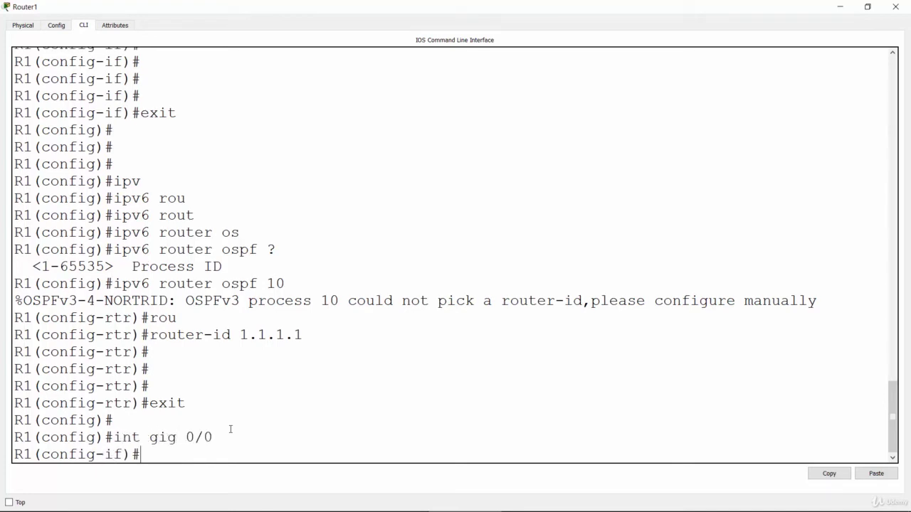
{"action": "type", "text": "ipv"}
{"action": "key", "text": "Tab"}
{"action": "type", "text": "osp"}
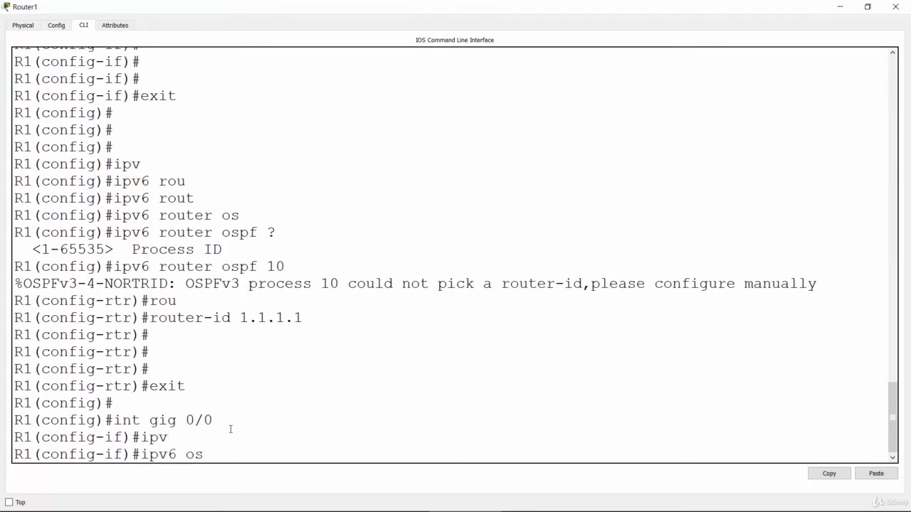
{"action": "key", "text": "Tab"}
{"action": "type", "text": "10 a"}
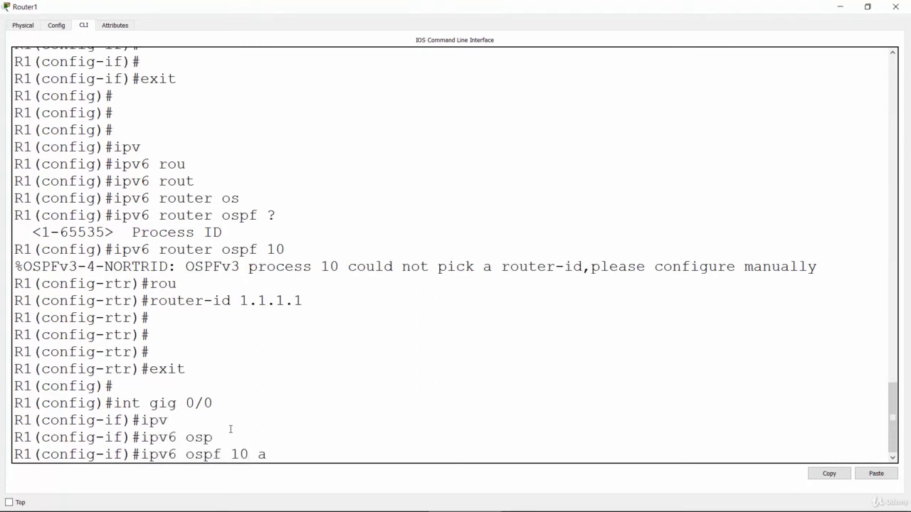
{"action": "type", "text": "rea 0"}
{"action": "key", "text": "Return"}
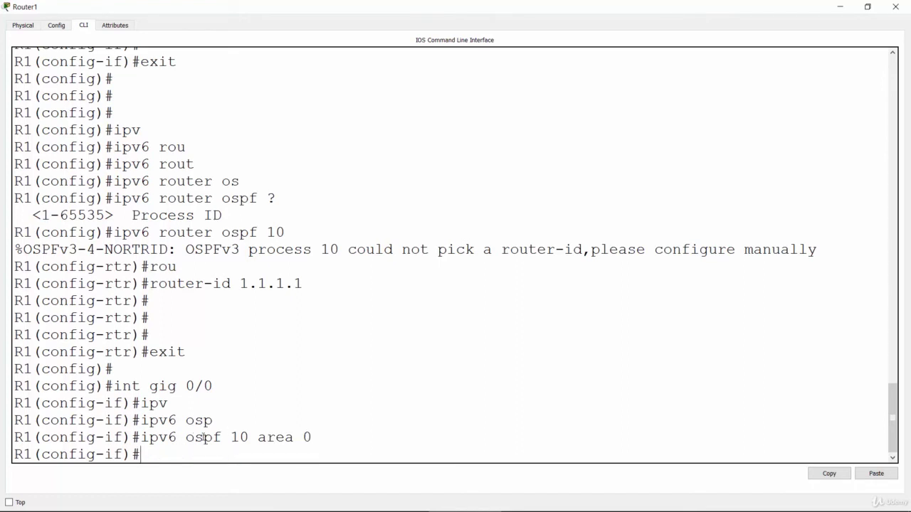
{"action": "left_click_drag", "start_coordinate": [231, 437], "coordinate": [249, 437]}
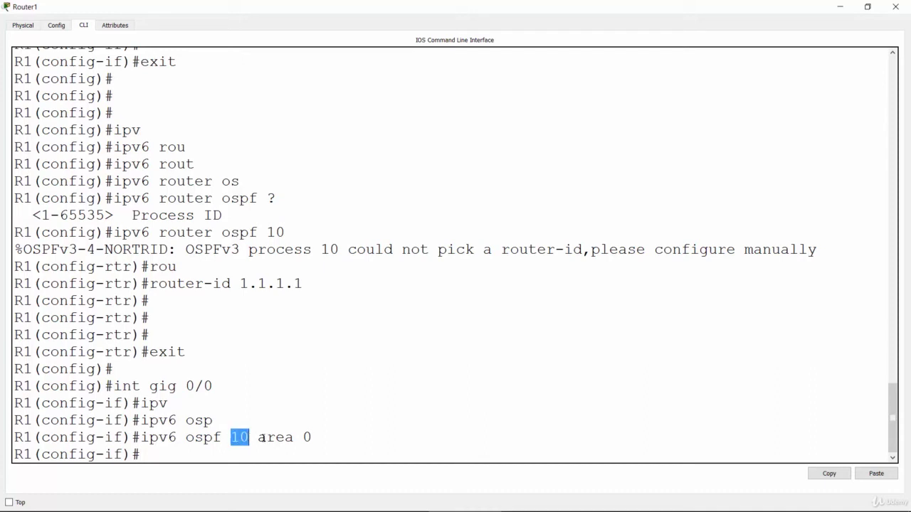
{"action": "left_click_drag", "start_coordinate": [257, 437], "coordinate": [321, 437]}
{"action": "left_click", "coordinate": [283, 449]}
Step: Enable OSPFv3 process 10 in area 0 on R1's gig 0/1 interface and return to the topology
{"action": "type", "text": "int gig 0/1"}
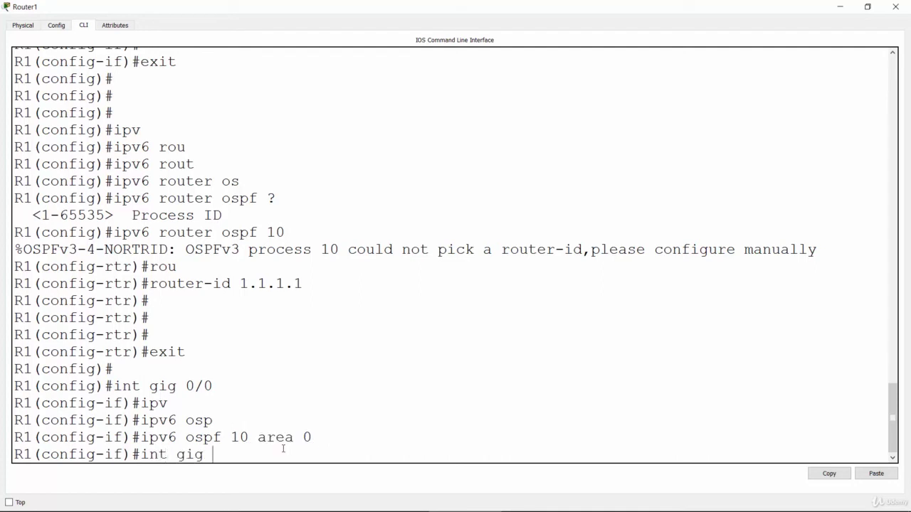
{"action": "key", "text": "Return"}
{"action": "key", "text": "Up"}
{"action": "key", "text": "Up"}
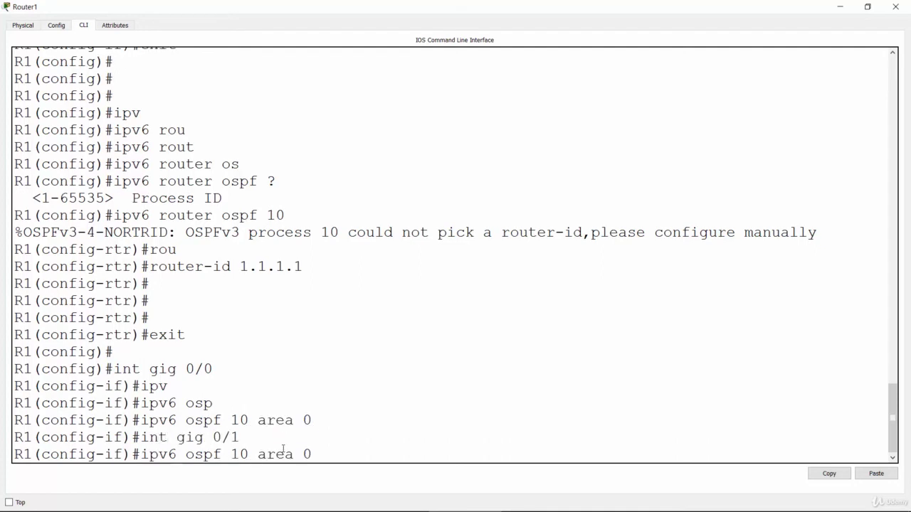
{"action": "key", "text": "Return"}
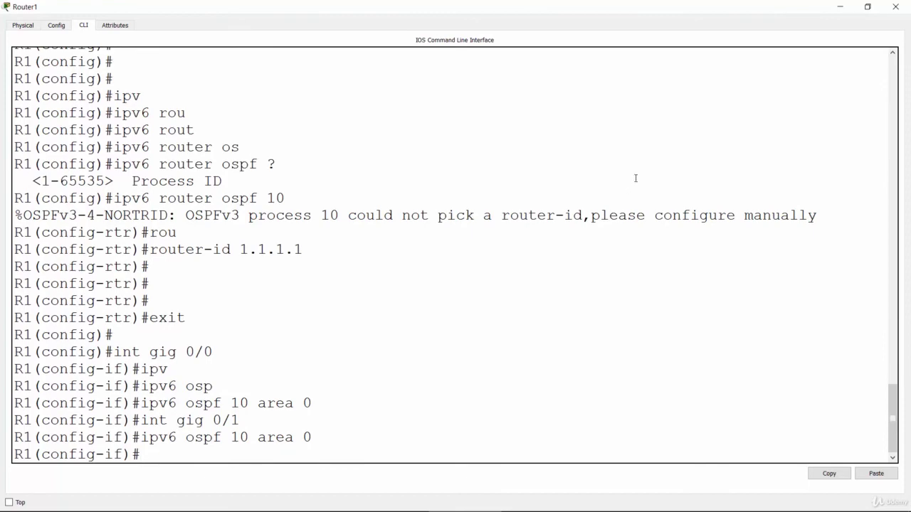
{"action": "left_click", "coordinate": [840, 7]}
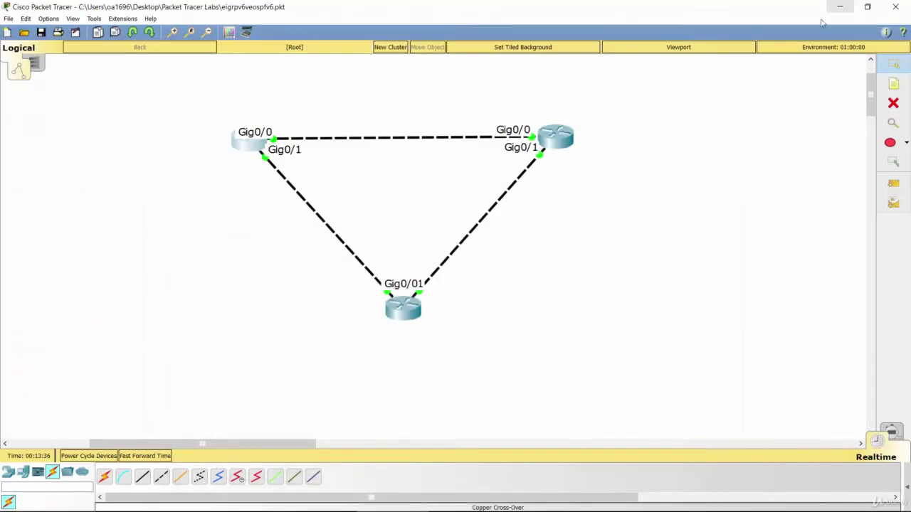
Step: Open R2's command line maximized and exit OSPFv3 router configuration to global configuration mode
{"action": "left_click", "coordinate": [556, 138]}
{"action": "left_click", "coordinate": [548, 118]}
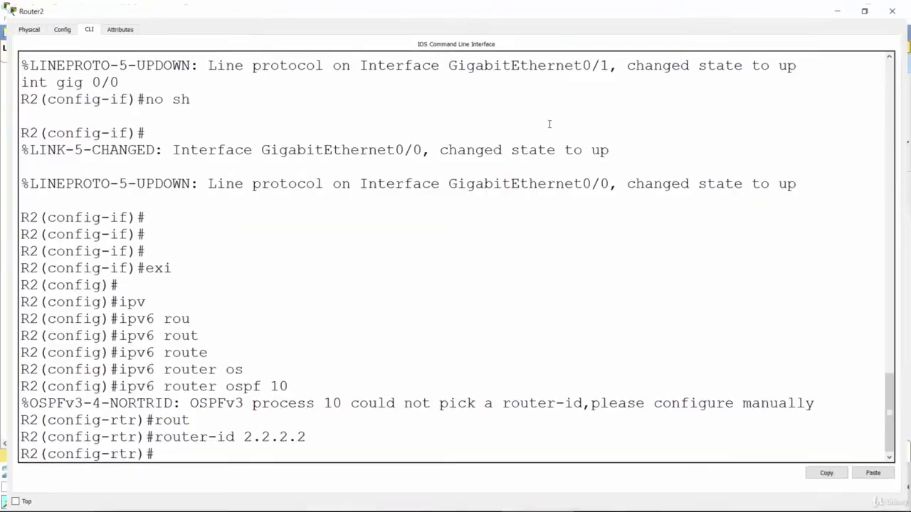
{"action": "key", "text": "Return"}
{"action": "key", "text": "Return"}
{"action": "key", "text": "Return"}
{"action": "type", "text": "exit"}
{"action": "key", "text": "Return"}
{"action": "key", "text": "Return"}
{"action": "key", "text": "Return"}
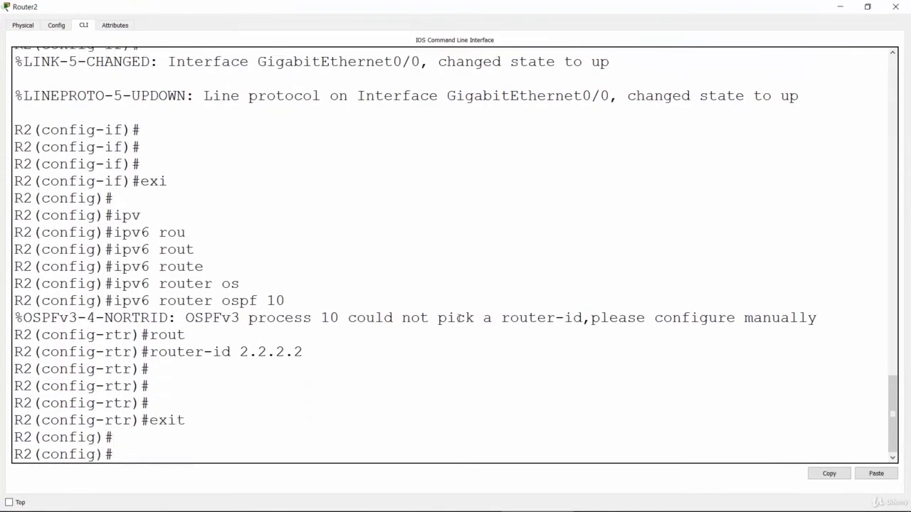
Step: Enable OSPFv3 on R2's gig 0/1 interface with ipv6 ospf 10 area 0
{"action": "type", "text": "inter"}
{"action": "key", "text": "Tab"}
{"action": "type", "text": "gig"}
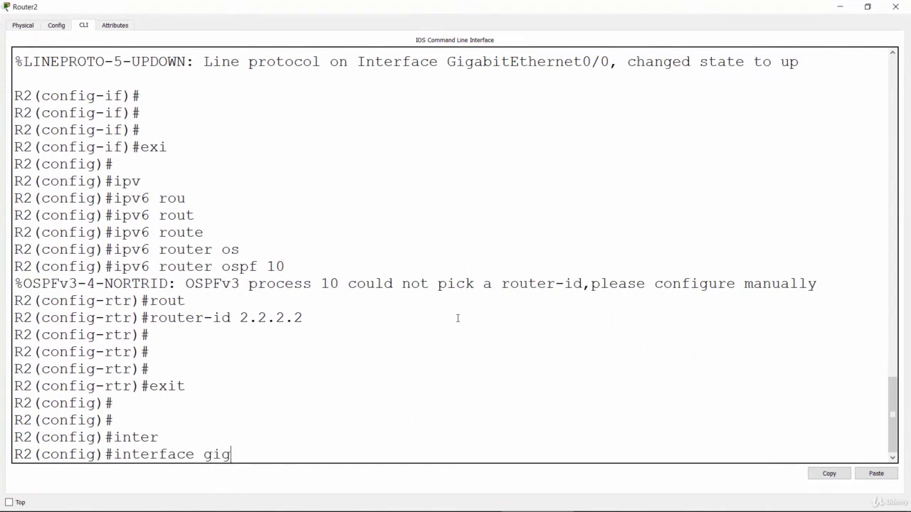
{"action": "type", "text": " 0/1"}
{"action": "key", "text": "Return"}
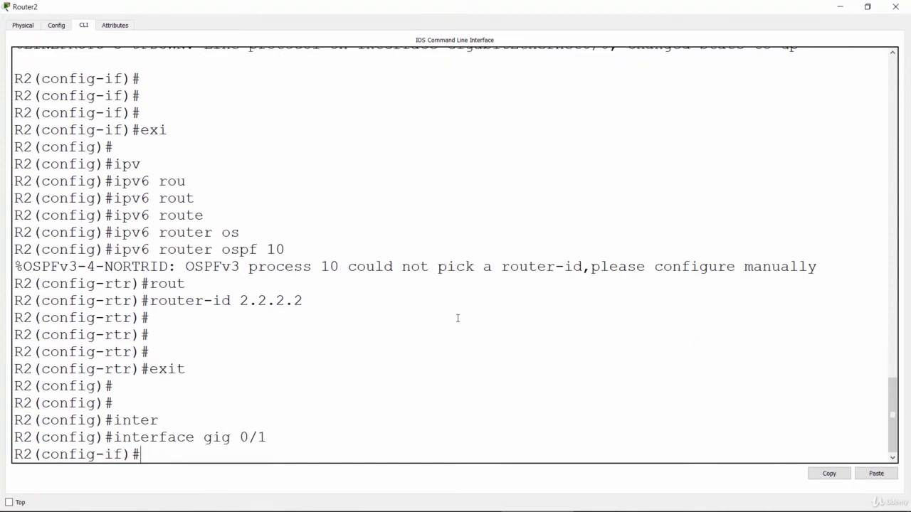
{"action": "type", "text": "ipv"}
{"action": "key", "text": "Tab"}
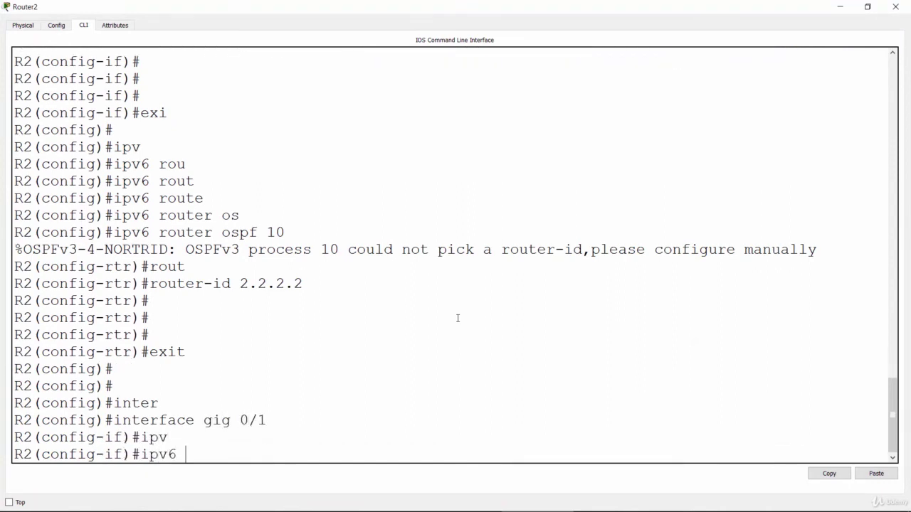
{"action": "type", "text": "osp"}
{"action": "key", "text": "Tab"}
{"action": "type", "text": "10 area 0"}
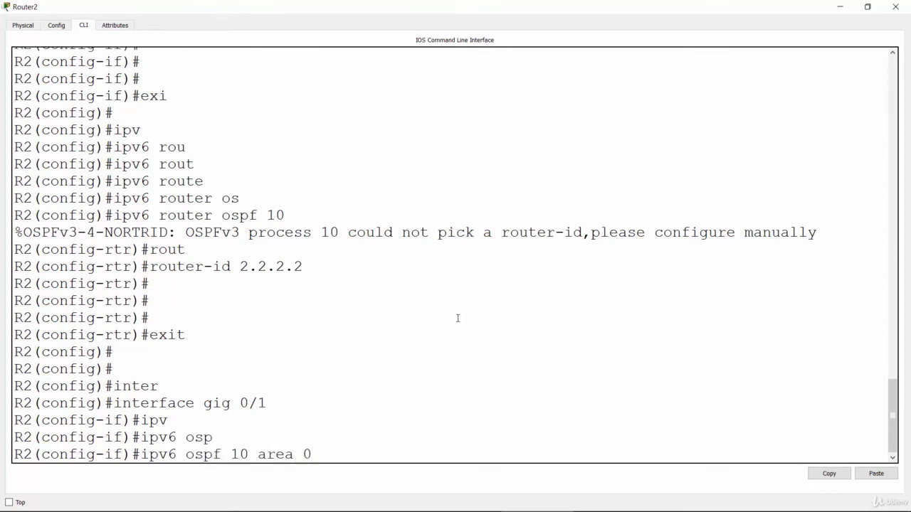
{"action": "key", "text": "Return"}
Step: Enable OSPFv3 process 10 in area 0 on R2's gig 0/0 interface and return to the topology
{"action": "type", "text": "ig-if)#i"}
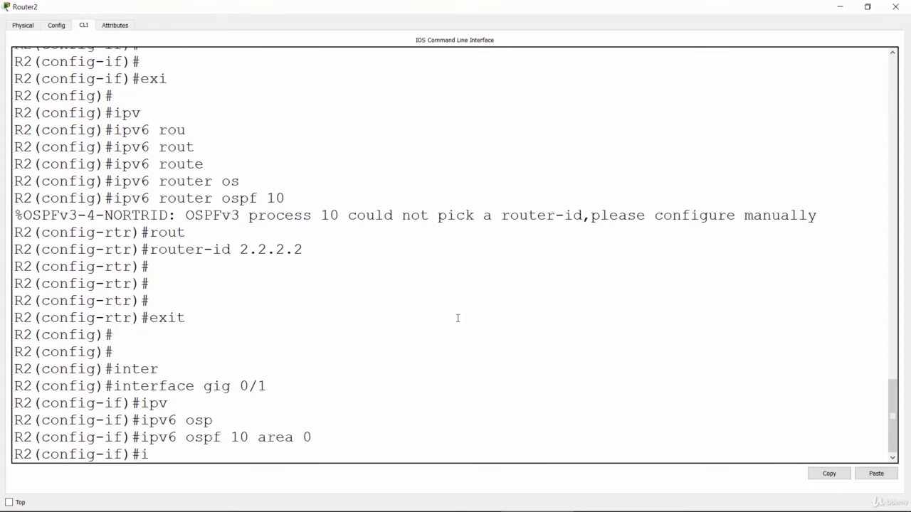
{"action": "type", "text": "nt gig 0/0"}
{"action": "key", "text": "Return"}
{"action": "key", "text": "Up"}
{"action": "key", "text": "Up"}
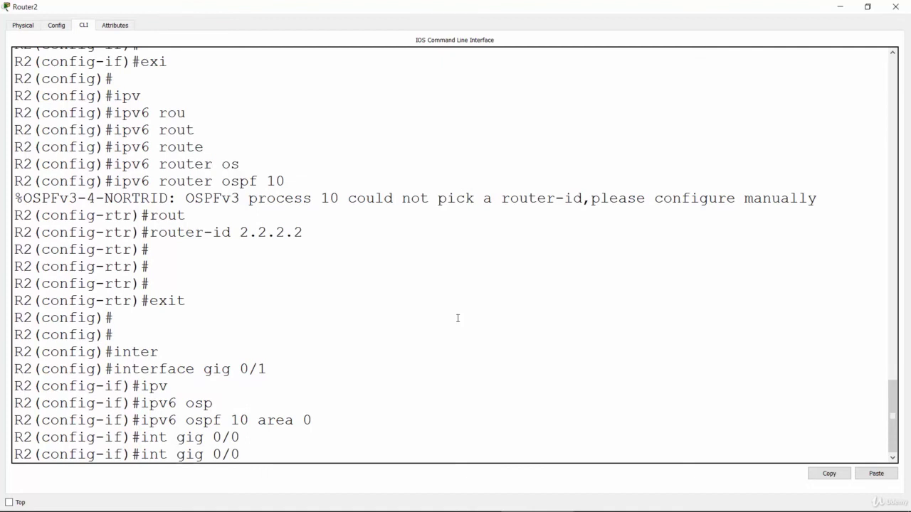
{"action": "key", "text": "Return"}
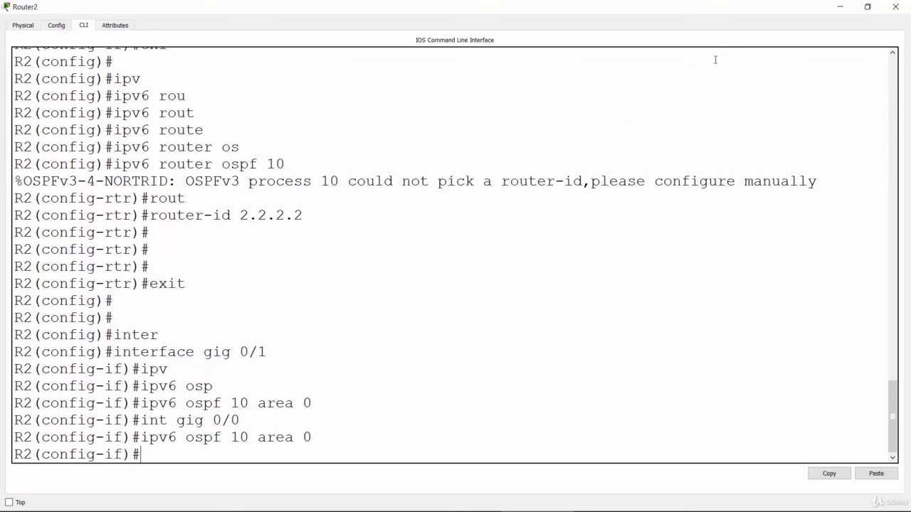
{"action": "left_click", "coordinate": [834, 9]}
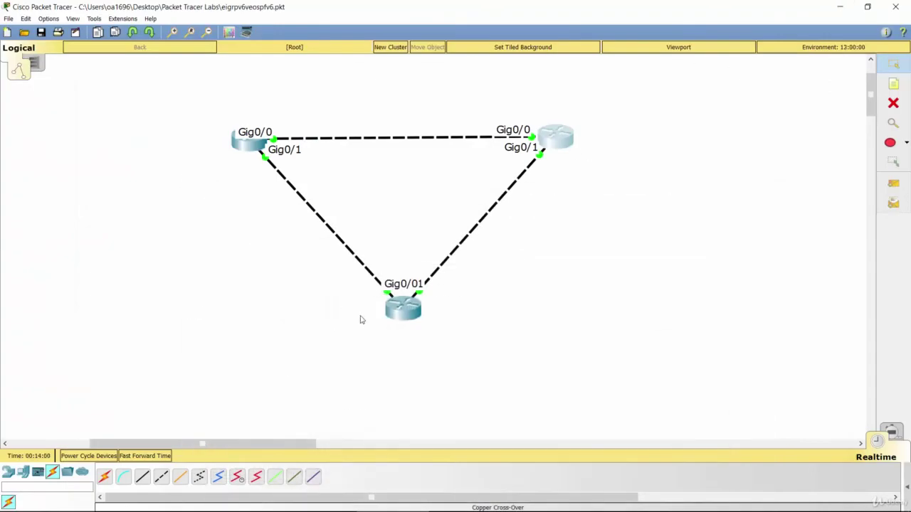
Step: Open R3's command line maximized and exit OSPFv3 router configuration to global configuration mode
{"action": "left_click", "coordinate": [403, 307]}
{"action": "left_click", "coordinate": [542, 120]}
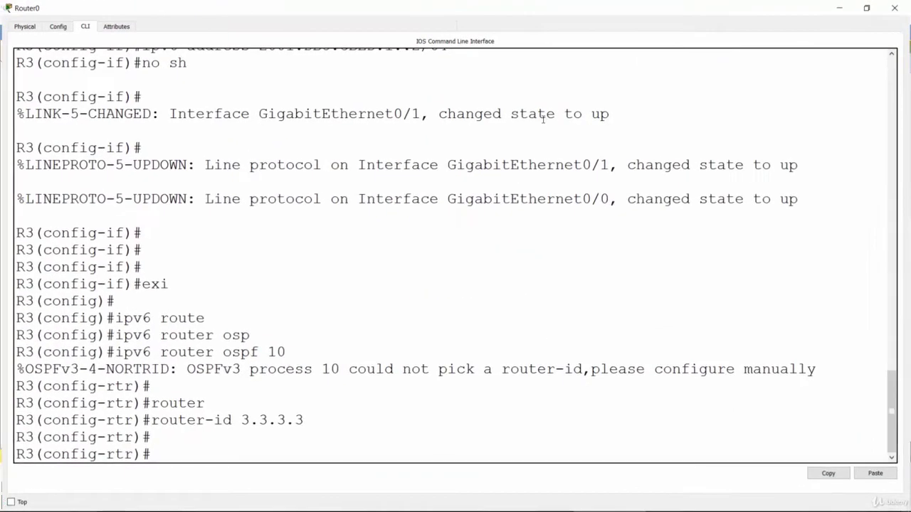
{"action": "key", "text": "Return"}
{"action": "key", "text": "Return"}
{"action": "key", "text": "Return"}
{"action": "type", "text": "end"}
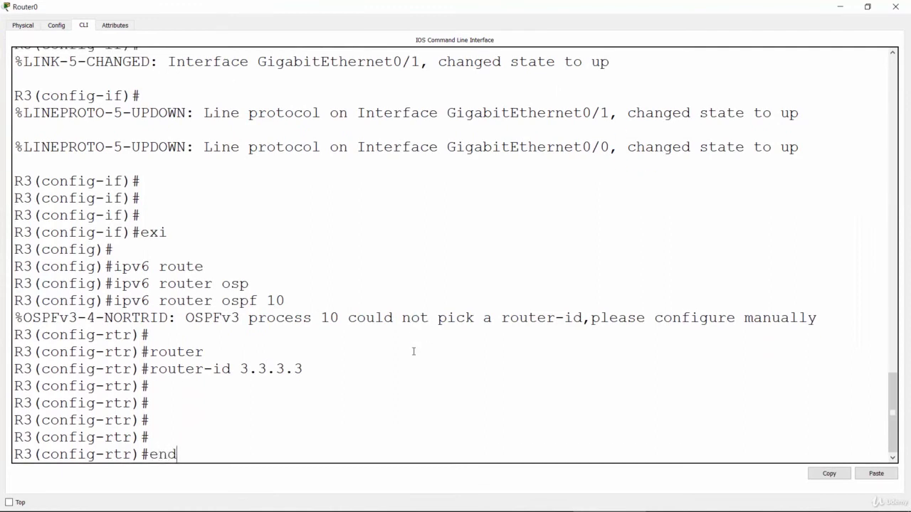
{"action": "key", "text": "BackSpace"}
{"action": "key", "text": "BackSpace"}
{"action": "type", "text": "x"}
{"action": "key", "text": "Return"}
{"action": "key", "text": "Return"}
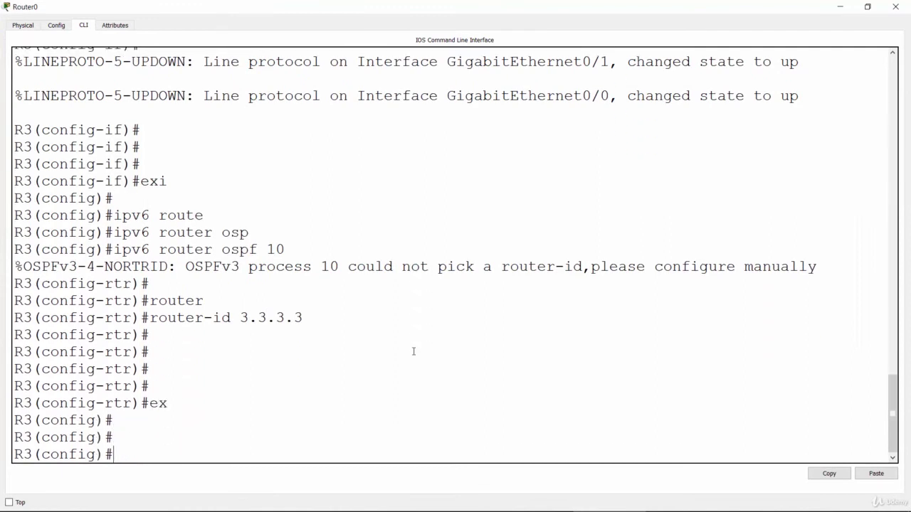
Step: Enable OSPFv3 process 10 in area 0 on R3's gig 0/0 interface
{"action": "type", "text": "int gig 0"}
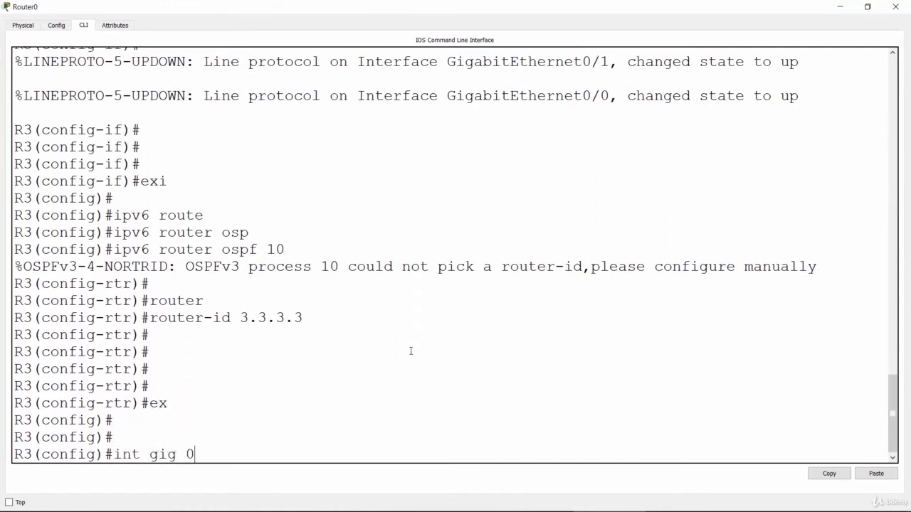
{"action": "type", "text": "/0"}
{"action": "key", "text": "Return"}
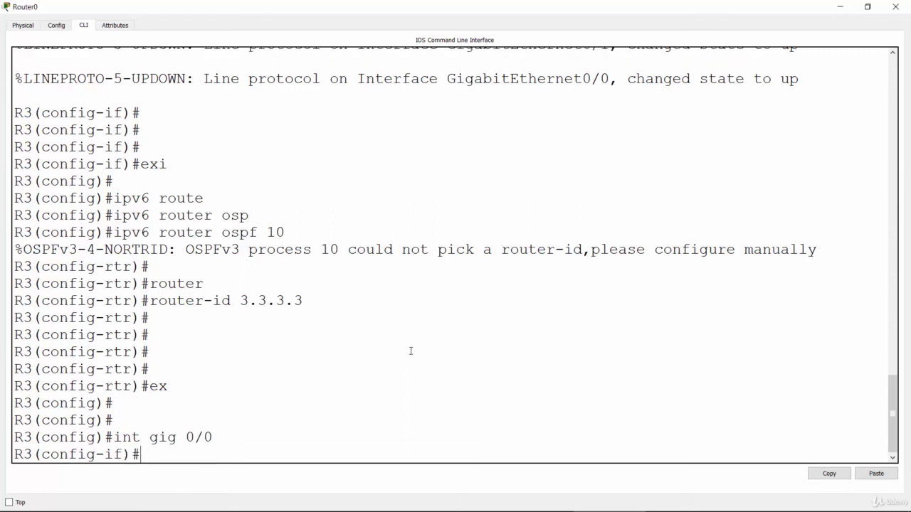
{"action": "type", "text": "ipv6 osp"}
{"action": "key", "text": "Tab"}
{"action": "type", "text": "10 area 0"}
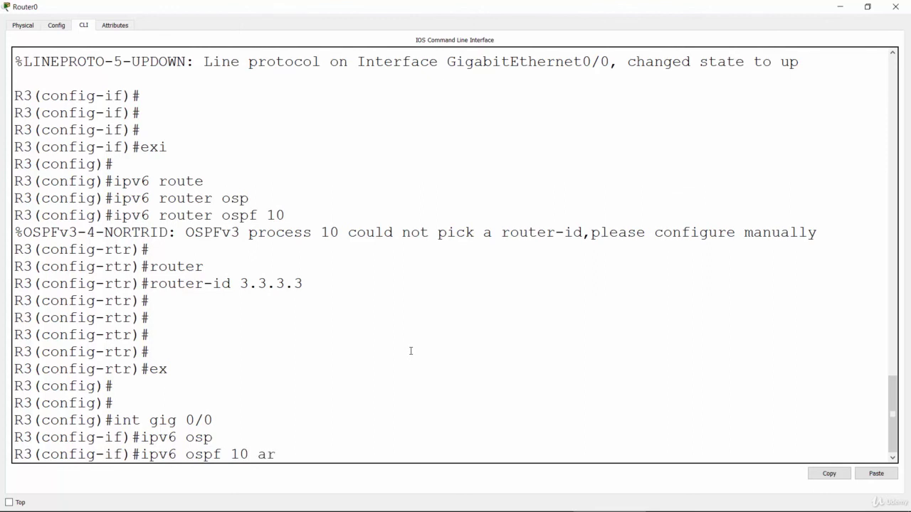
{"action": "key", "text": "Return"}
Step: Enable OSPFv3 on R3's gig 0/1 interface with ipv6 ospf 10 area 0 and return to the topology
{"action": "type", "text": "int gig 0/*"}
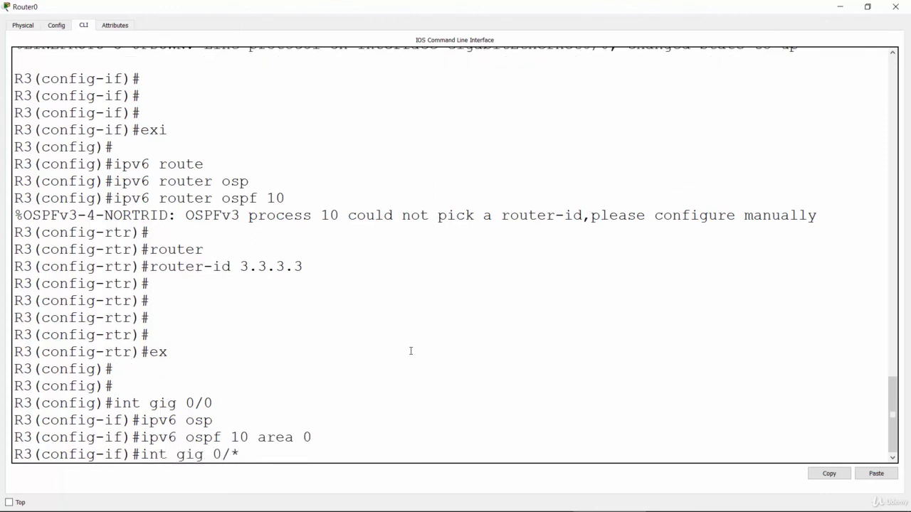
{"action": "key", "text": "BackSpace"}
{"action": "type", "text": "1"}
{"action": "key", "text": "Return"}
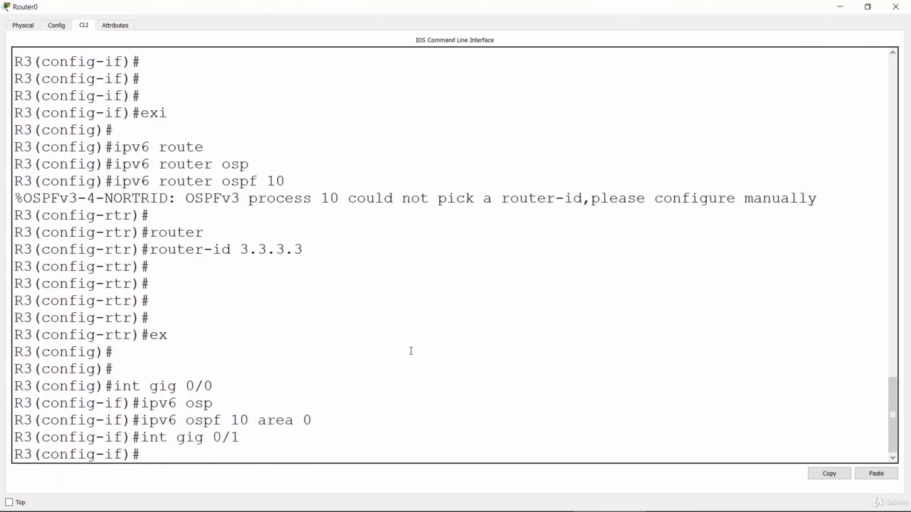
{"action": "key", "text": "Up"}
{"action": "key", "text": "Up"}
{"action": "key", "text": "Return"}
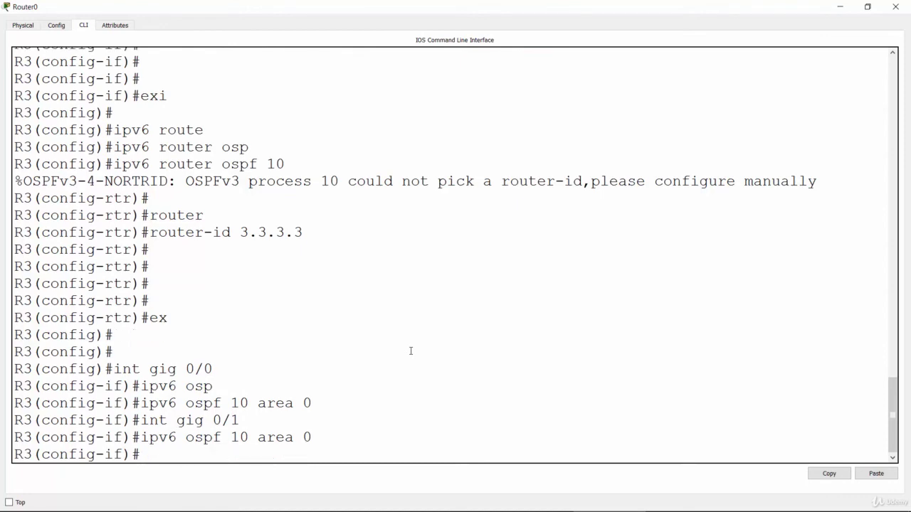
{"action": "left_click", "coordinate": [837, 8]}
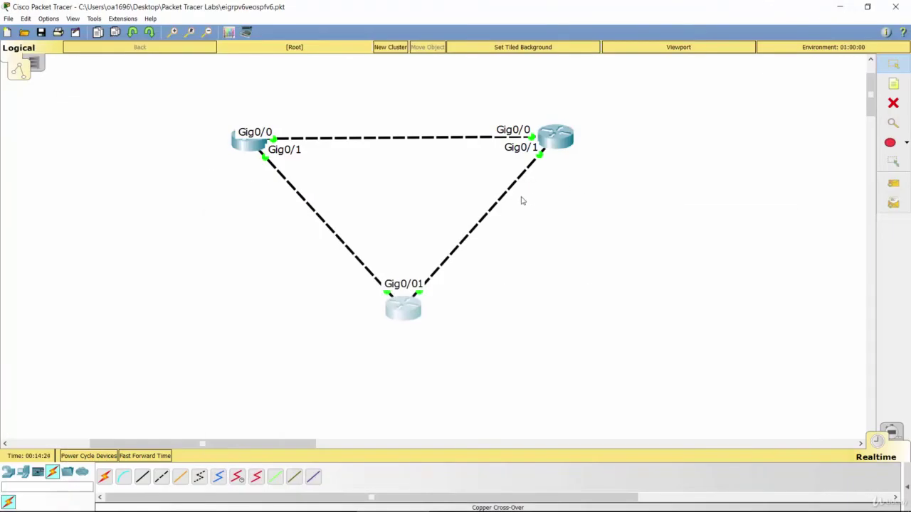
Step: Switch to the PowerPoint lab slide, tick off the single-area OSPFv3 task, and draw question marks beside the adjacency and routing table tasks
{"action": "key", "text": "alt+Tab"}
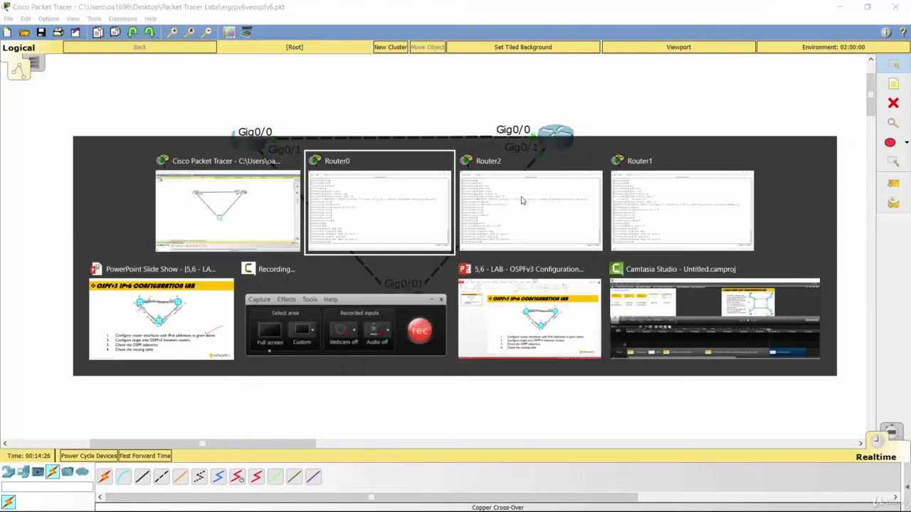
{"action": "left_click", "coordinate": [171, 339]}
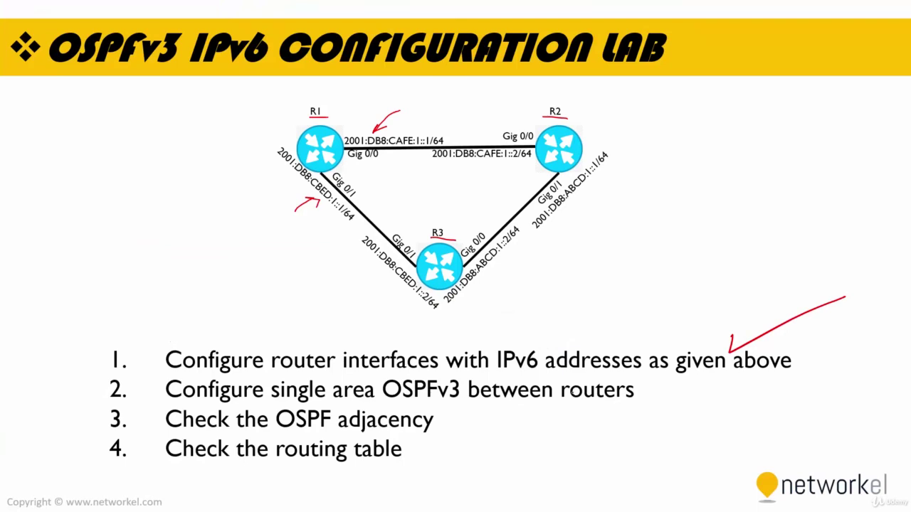
{"action": "mouse_move", "coordinate": [649, 382]}
{"action": "left_mouse_down"}
{"action": "mouse_move", "coordinate": [649, 396]}
{"action": "mouse_move", "coordinate": [727, 363]}
{"action": "left_mouse_up"}
{"action": "left_click_drag", "start_coordinate": [442, 408], "coordinate": [448, 416]}
{"action": "left_click_drag", "start_coordinate": [412, 446], "coordinate": [417, 466]}
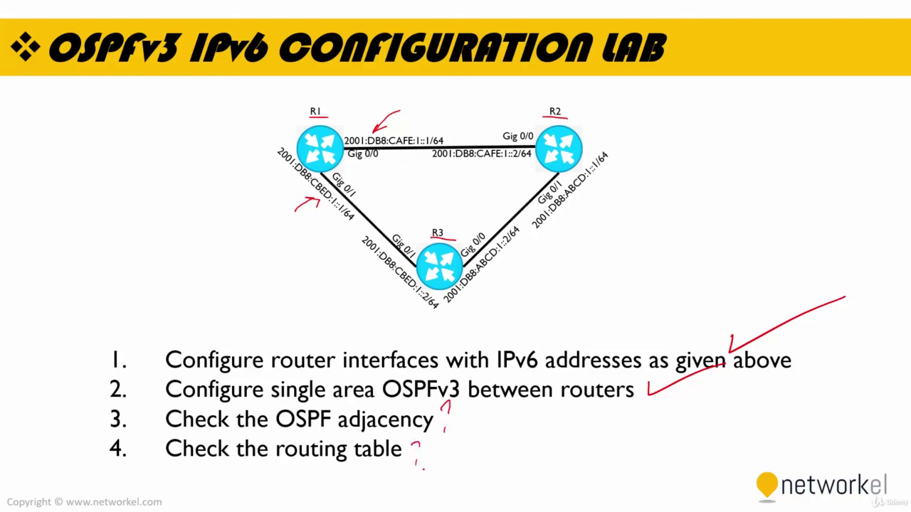
Step: Switch back to R3's command line in Packet Tracer and end configuration mode to reach privileged EXEC mode
{"action": "key", "text": "alt+Tab"}
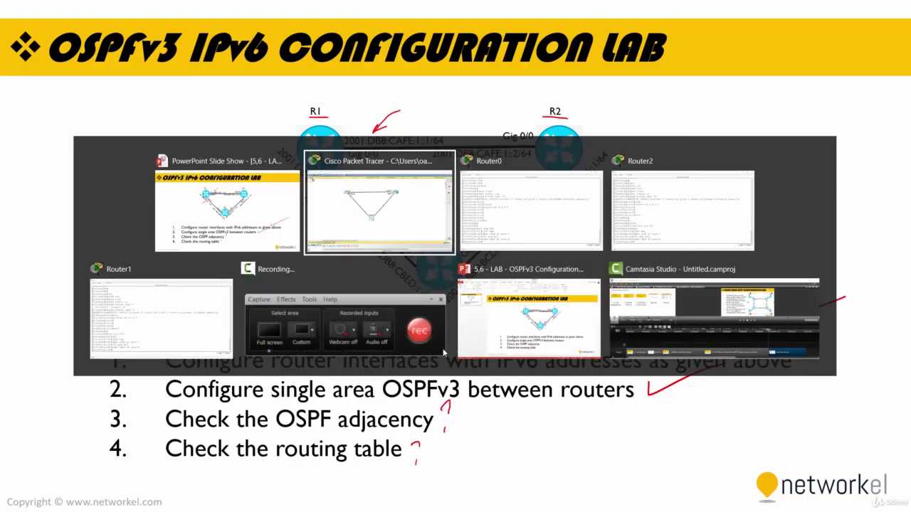
{"action": "left_click", "coordinate": [489, 218]}
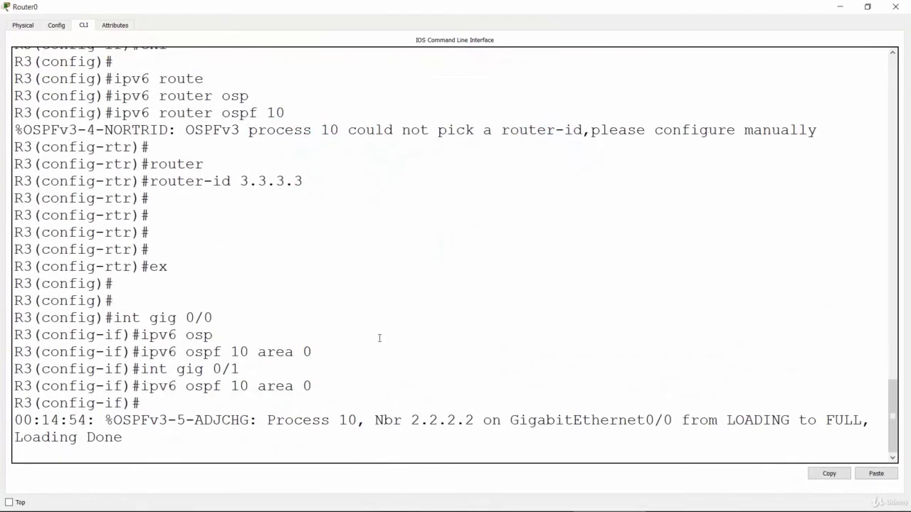
{"action": "key", "text": "Return"}
{"action": "key", "text": "Return"}
{"action": "key", "text": "Return"}
{"action": "key", "text": "Return"}
{"action": "type", "text": "end"}
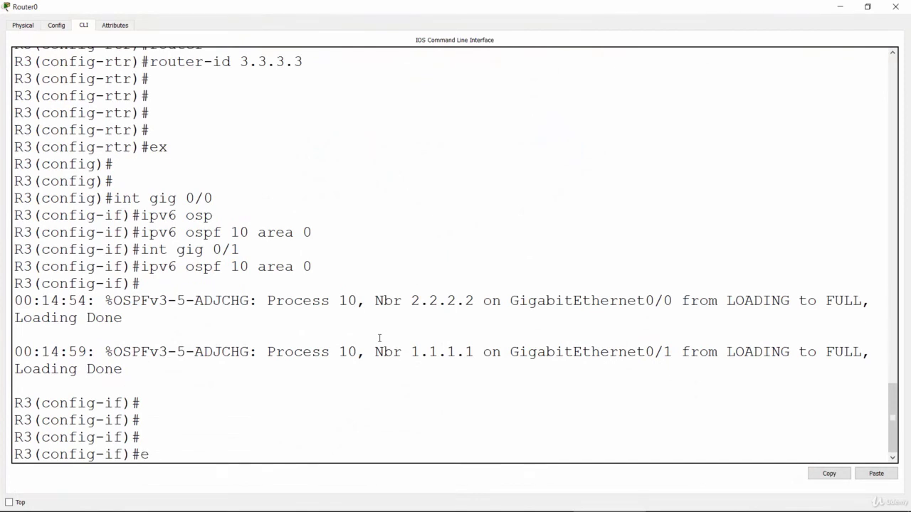
{"action": "key", "text": "Return"}
{"action": "key", "text": "Return"}
{"action": "key", "text": "Return"}
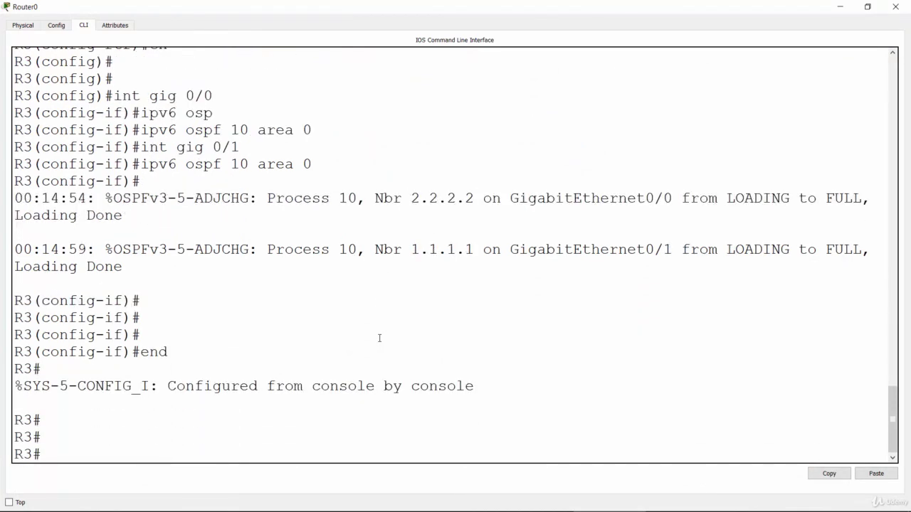
Step: Check R3's OSPFv3 adjacencies with show ipv6 ospf neighbor and examine the neighbor IDs
{"action": "type", "text": "sho"}
{"action": "key", "text": "Tab"}
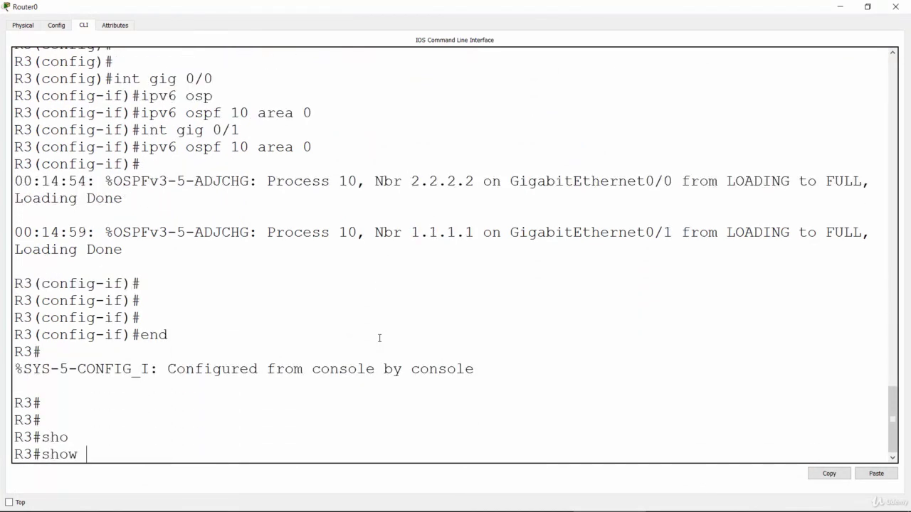
{"action": "type", "text": "ipv"}
{"action": "key", "text": "Tab"}
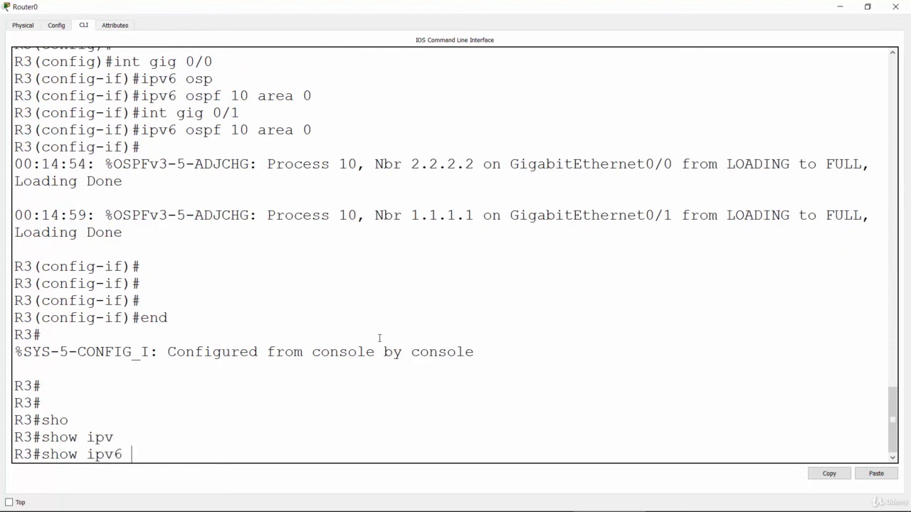
{"action": "type", "text": "osp"}
{"action": "key", "text": "Tab"}
{"action": "type", "text": "nei"}
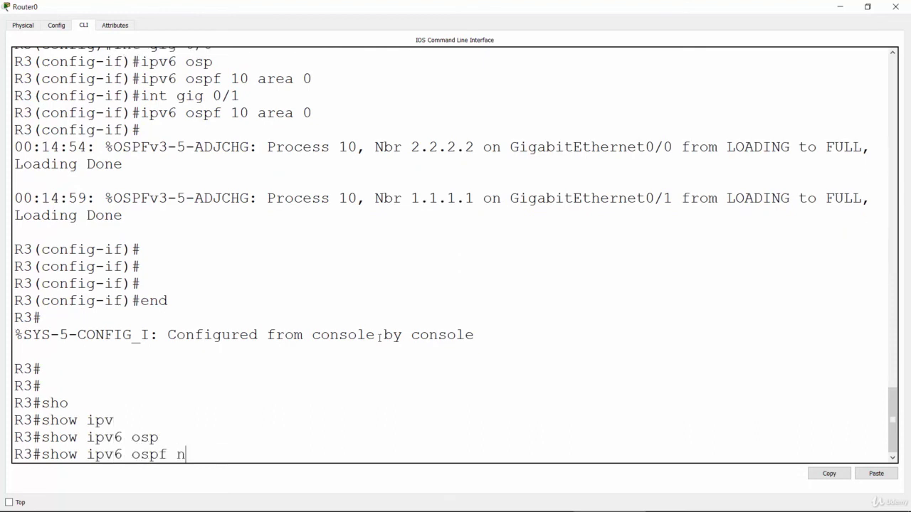
{"action": "key", "text": "Tab"}
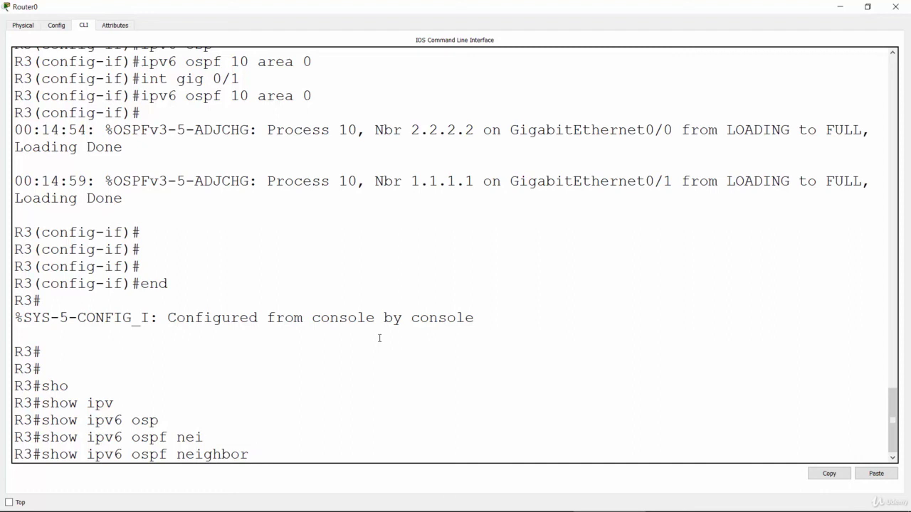
{"action": "key", "text": "Return"}
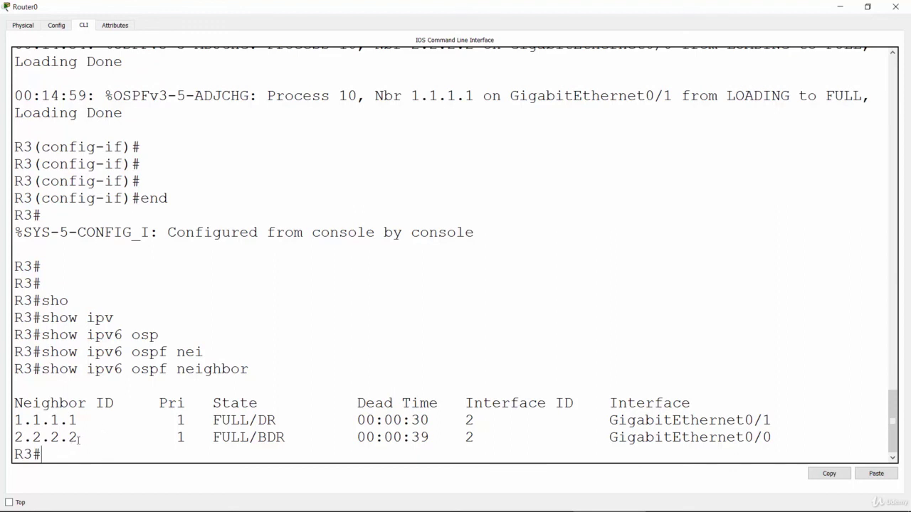
{"action": "mouse_move", "coordinate": [77, 439]}
{"action": "left_mouse_down"}
{"action": "mouse_move", "coordinate": [14, 437]}
{"action": "mouse_move", "coordinate": [17, 421]}
{"action": "mouse_move", "coordinate": [78, 422]}
{"action": "left_mouse_up"}
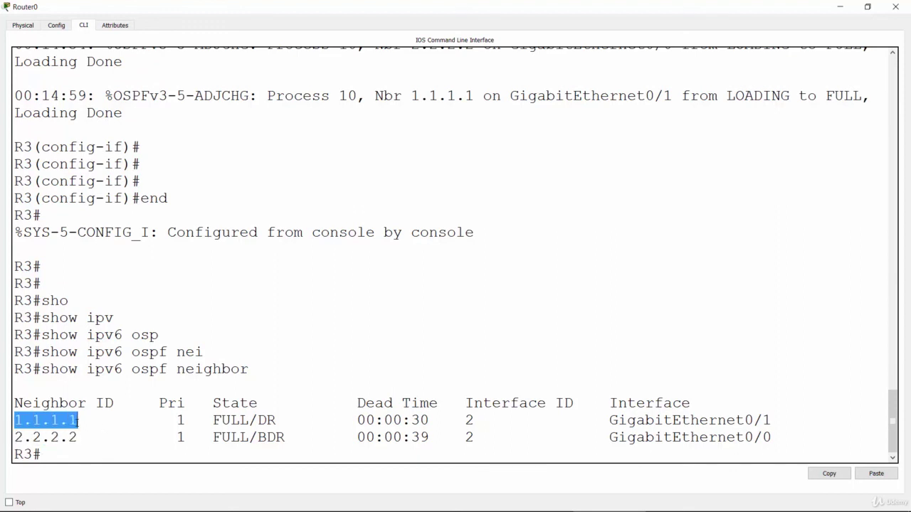
{"action": "left_click", "coordinate": [77, 421]}
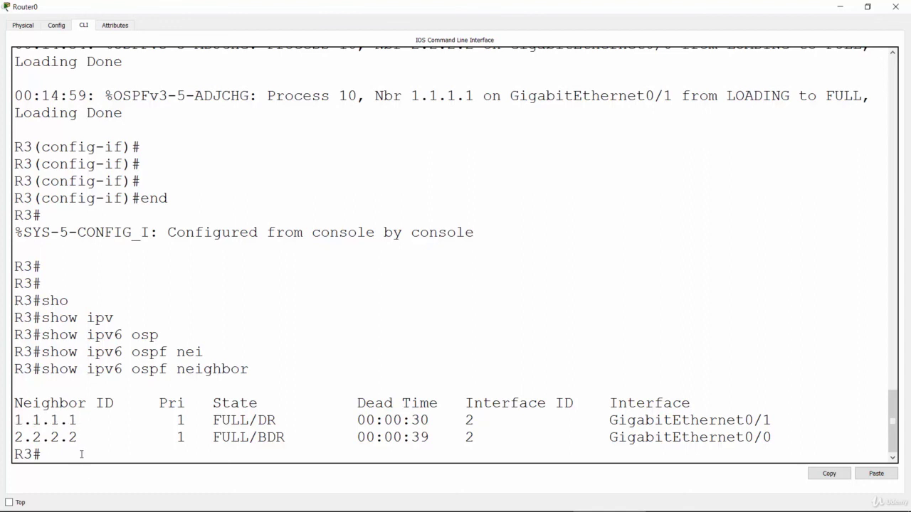
Step: Display R3's routing table with show ipv6 route, examine the OSPF route against the code legend, and return to the lab slide
{"action": "key", "text": "Return"}
{"action": "key", "text": "Return"}
{"action": "type", "text": "sho"}
{"action": "key", "text": "Tab"}
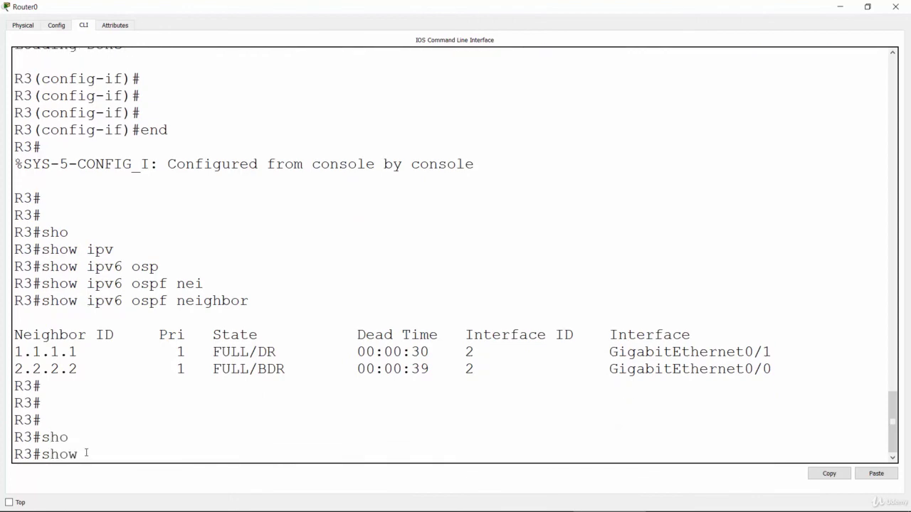
{"action": "type", "text": "ipv"}
{"action": "key", "text": "Tab"}
{"action": "type", "text": "rou"}
{"action": "key", "text": "Tab"}
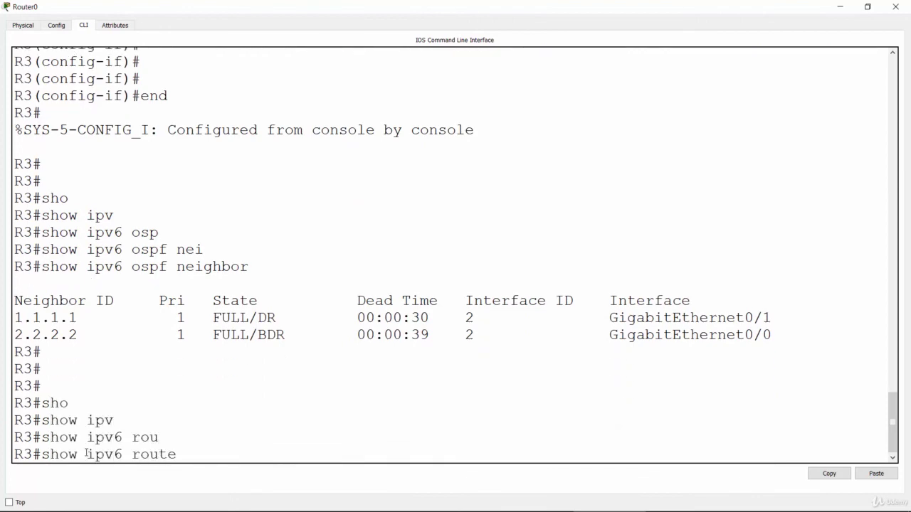
{"action": "key", "text": "Return"}
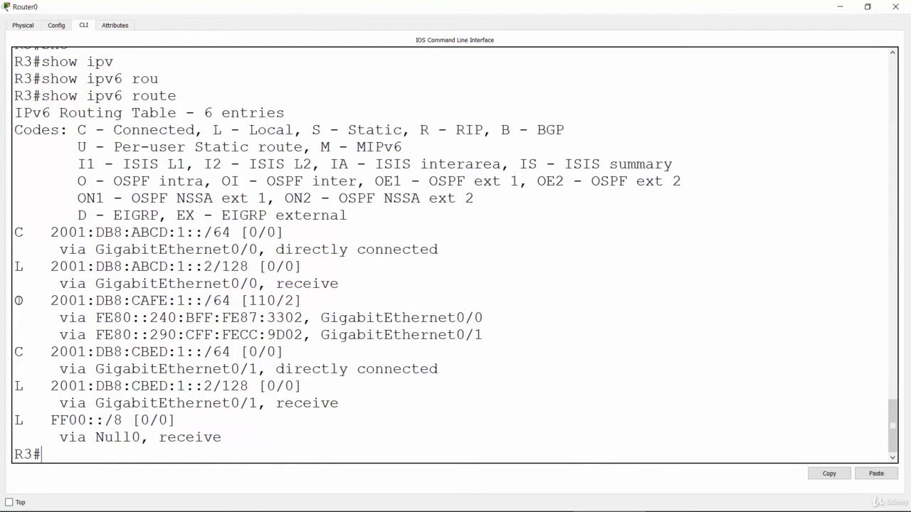
{"action": "double_click", "coordinate": [19, 301]}
{"action": "left_click_drag", "start_coordinate": [76, 181], "coordinate": [114, 180]}
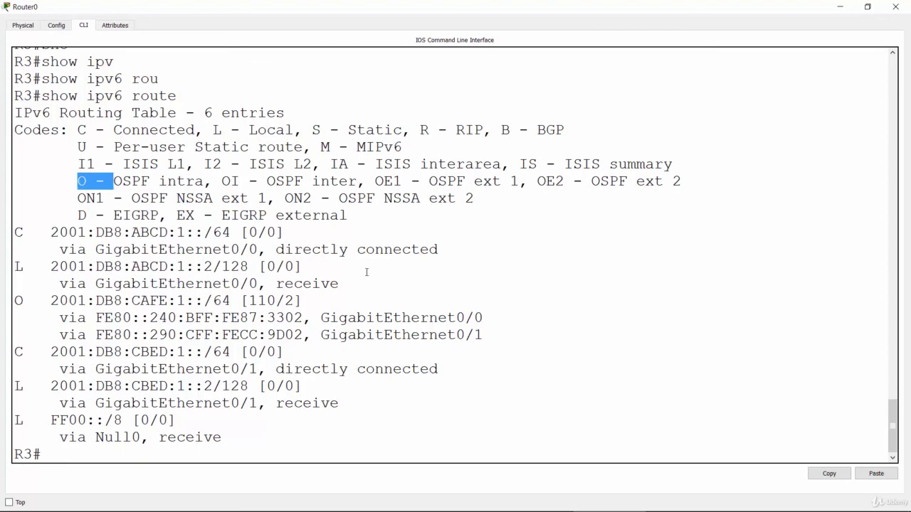
{"action": "left_click", "coordinate": [844, 6]}
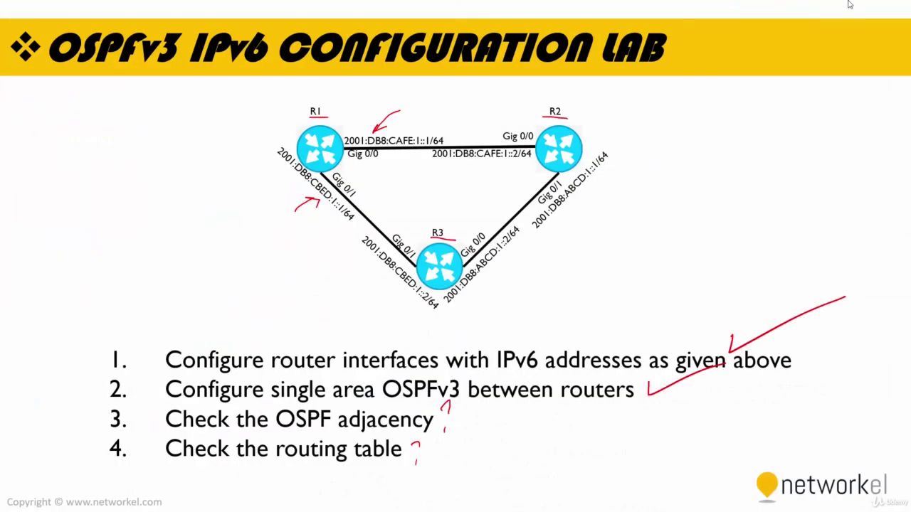